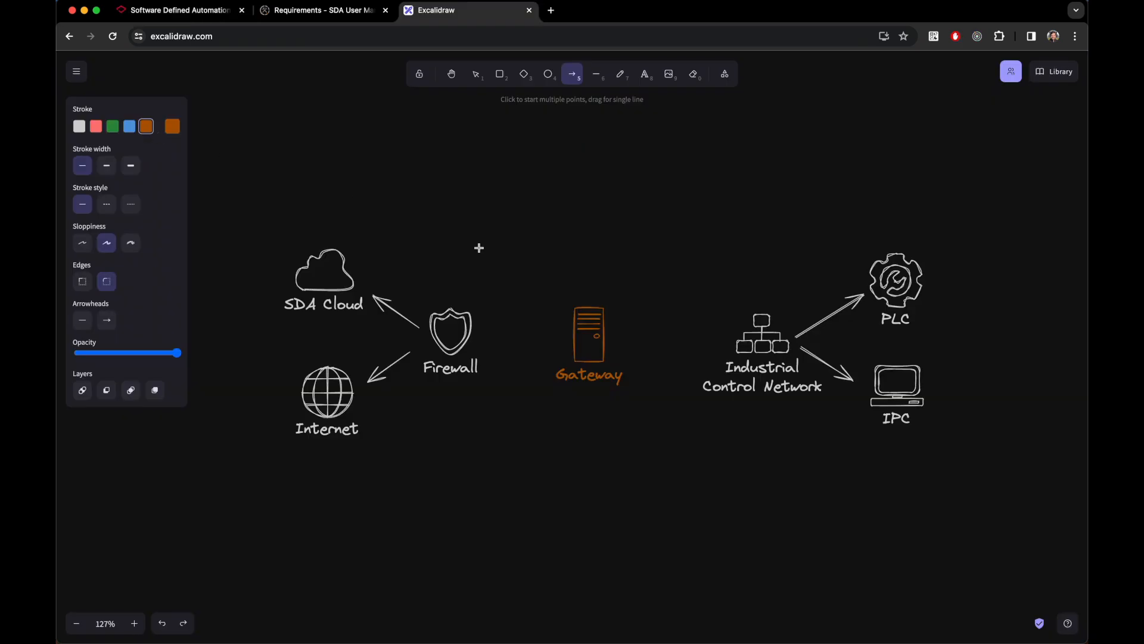
# Step: Draw an arrow from the orange Gateway to Industrial Control Network and a plain line to Firewall
pyautogui.moveTo(614, 339)
pyautogui.mouseDown()
pyautogui.moveTo(738, 339)
pyautogui.moveTo(728, 341)
pyautogui.mouseUp()
pyautogui.press('l')
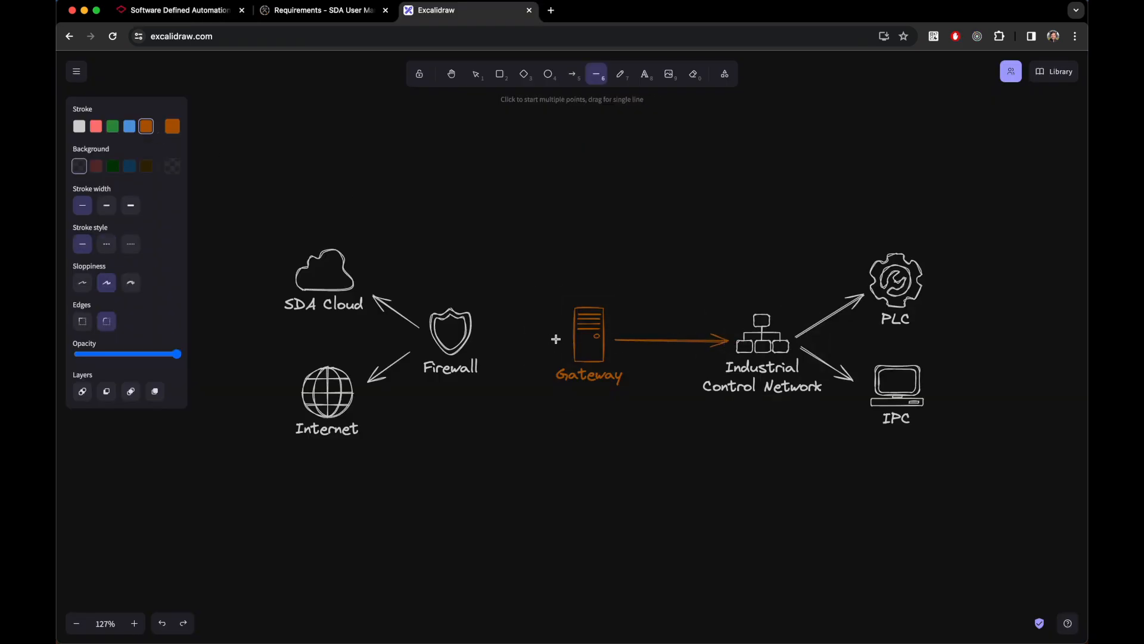
pyautogui.moveTo(567, 335); pyautogui.dragTo(481, 334)
# Step: Enter 'Raspberry Pi' as the new version 2 TCP gateway's name
pyautogui.press('a')
pyautogui.press('super+w')
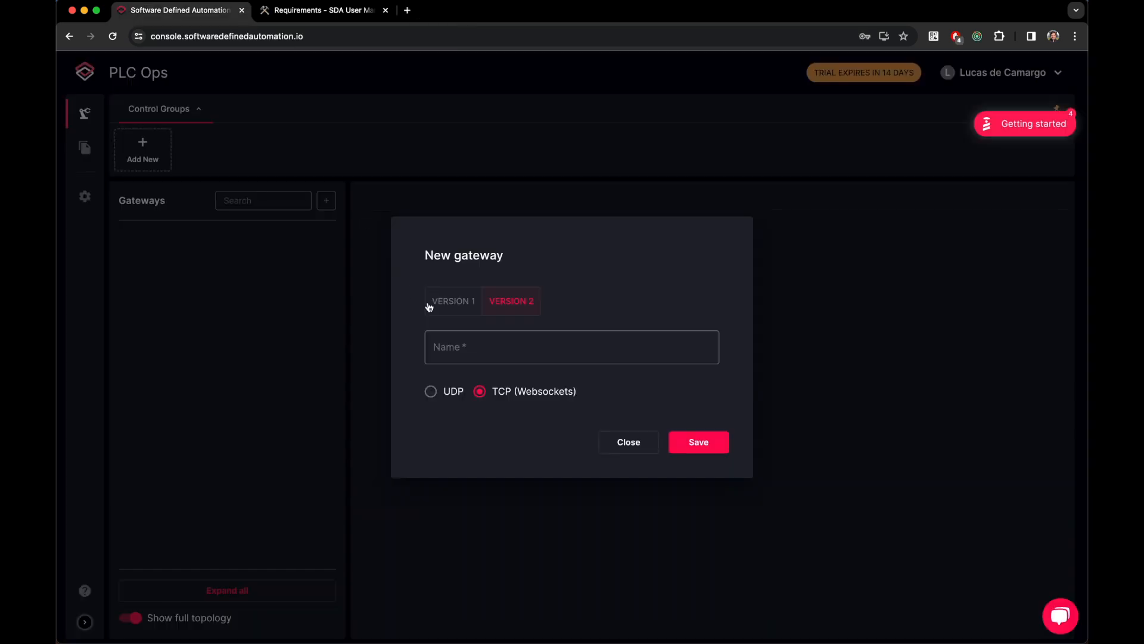
pyautogui.click(501, 349)
pyautogui.write('Raspberry ')
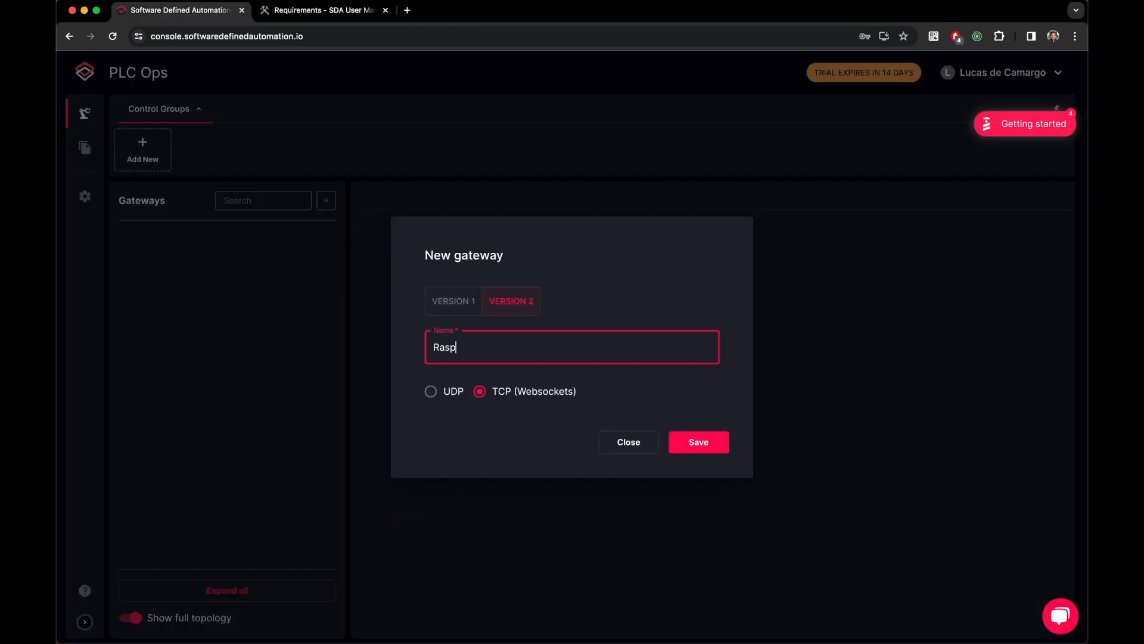
pyautogui.write('Pi')
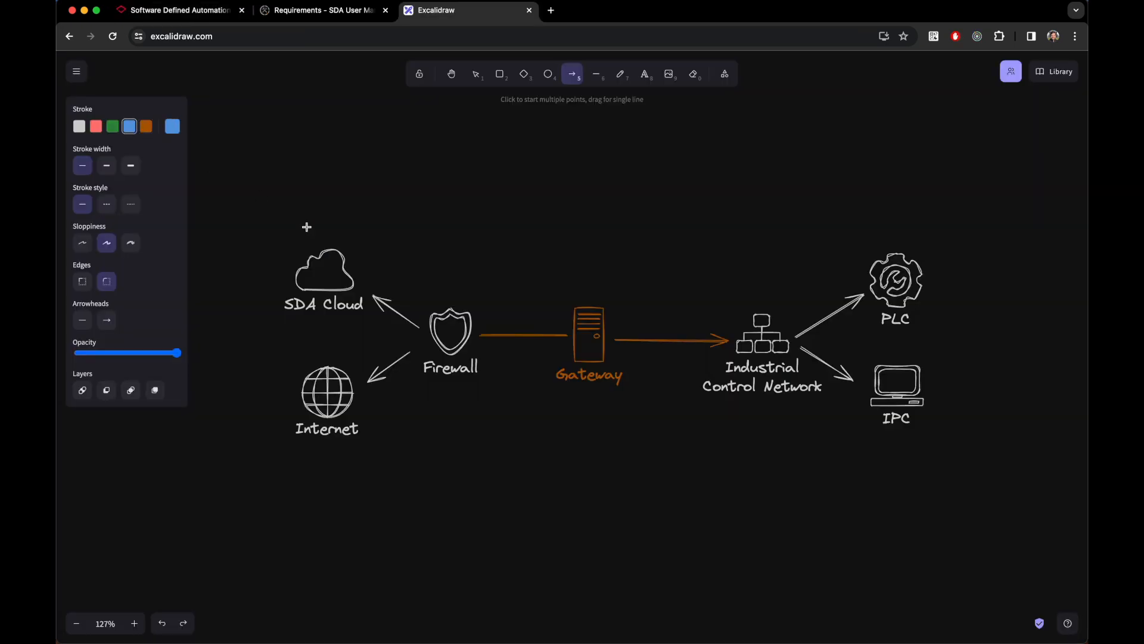
# Step: Draw an arrow from SDA Cloud to PLC labelled 'Secure VPN Tunnel', then load the SDA docs site
pyautogui.moveTo(372, 266)
pyautogui.mouseDown()
pyautogui.moveTo(746, 291)
pyautogui.moveTo(848, 270)
pyautogui.mouseUp()
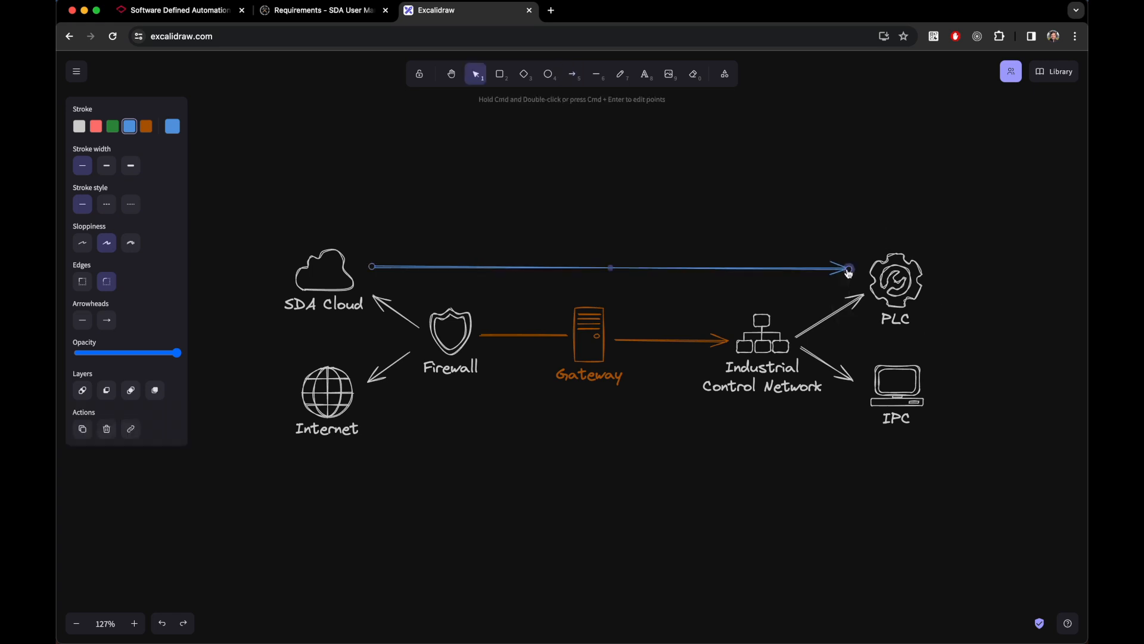
pyautogui.doubleClick(610, 268)
pyautogui.write('Secure VPN Tunnel')
pyautogui.press('Escape')
pyautogui.click(666, 219)
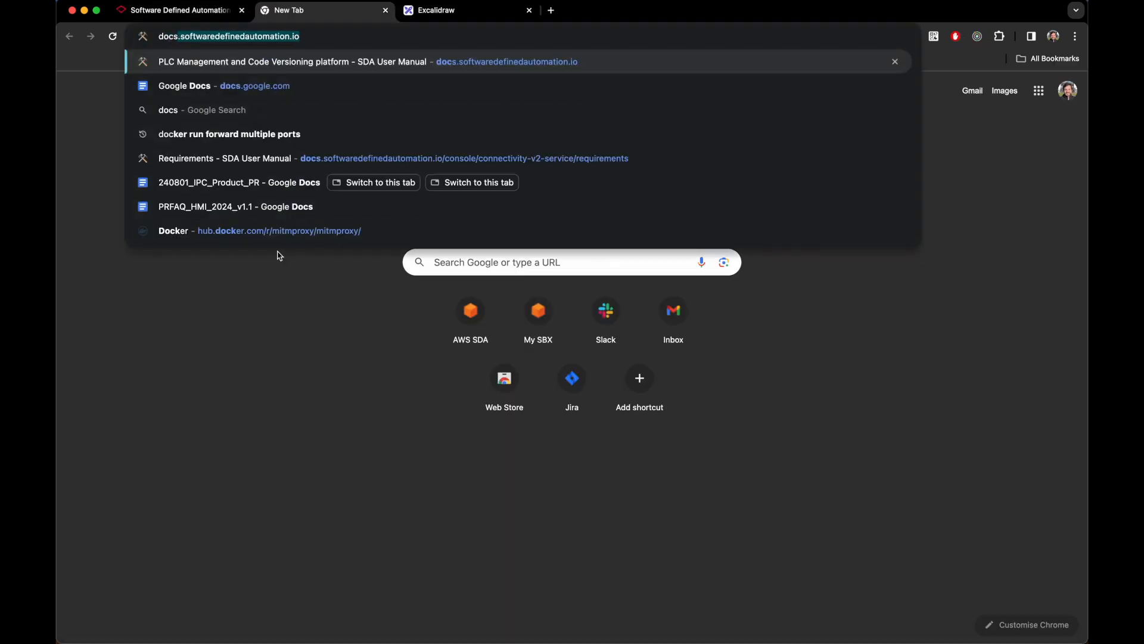
pyautogui.press('Return')
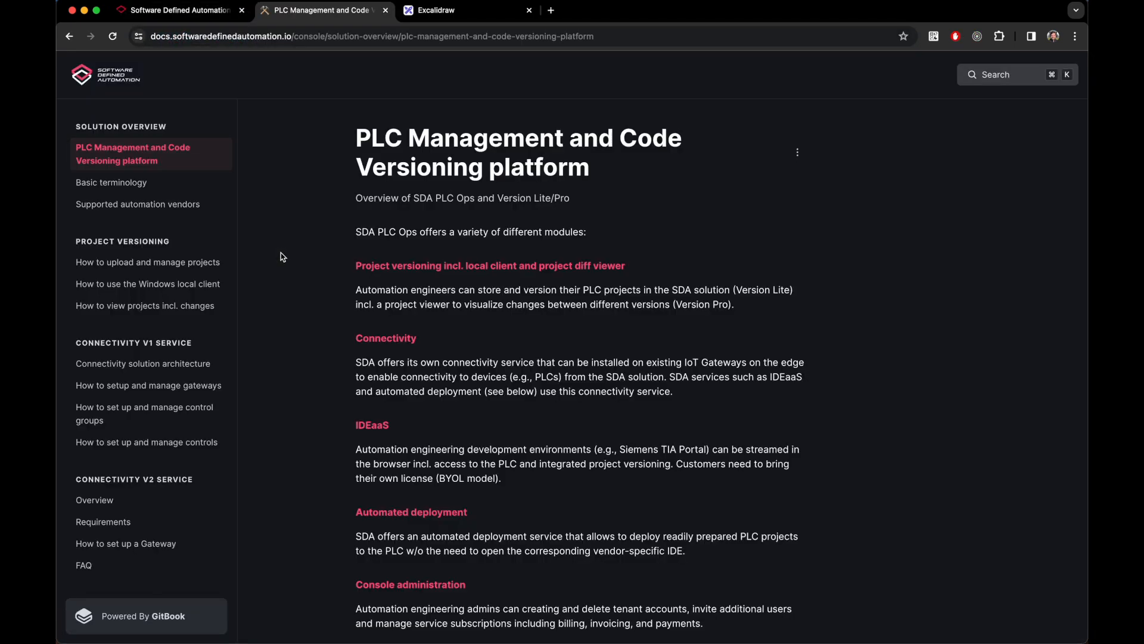
# Step: Read through the Connectivity V2 Overview page
pyautogui.click(130, 501)
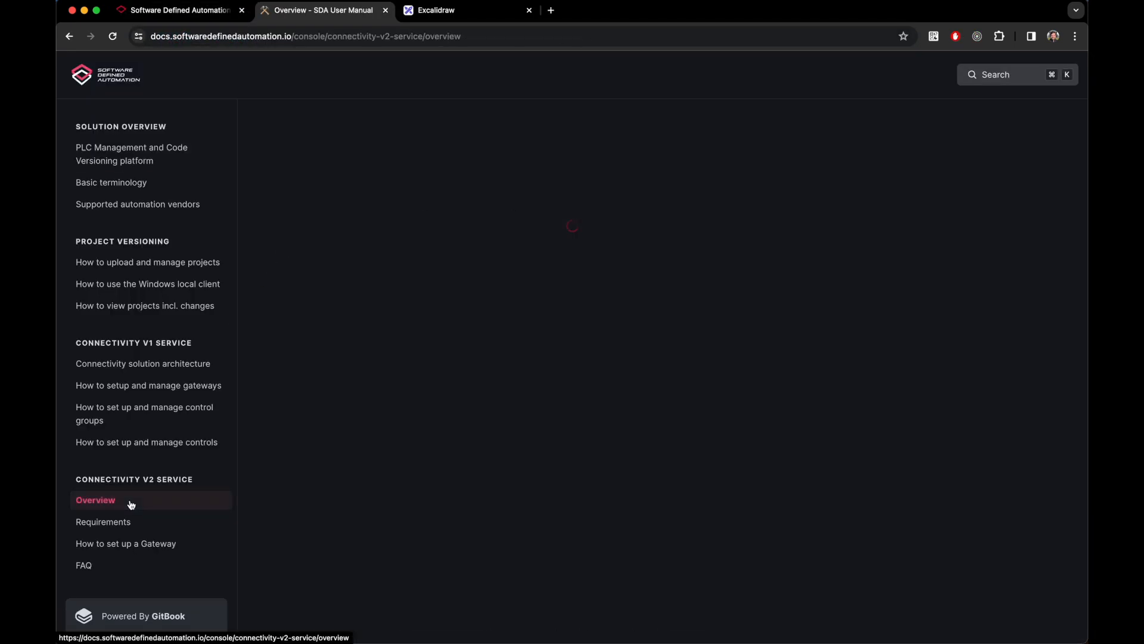
pyautogui.scroll(-3, 327, 466)
pyautogui.scroll(-5, 327, 465)
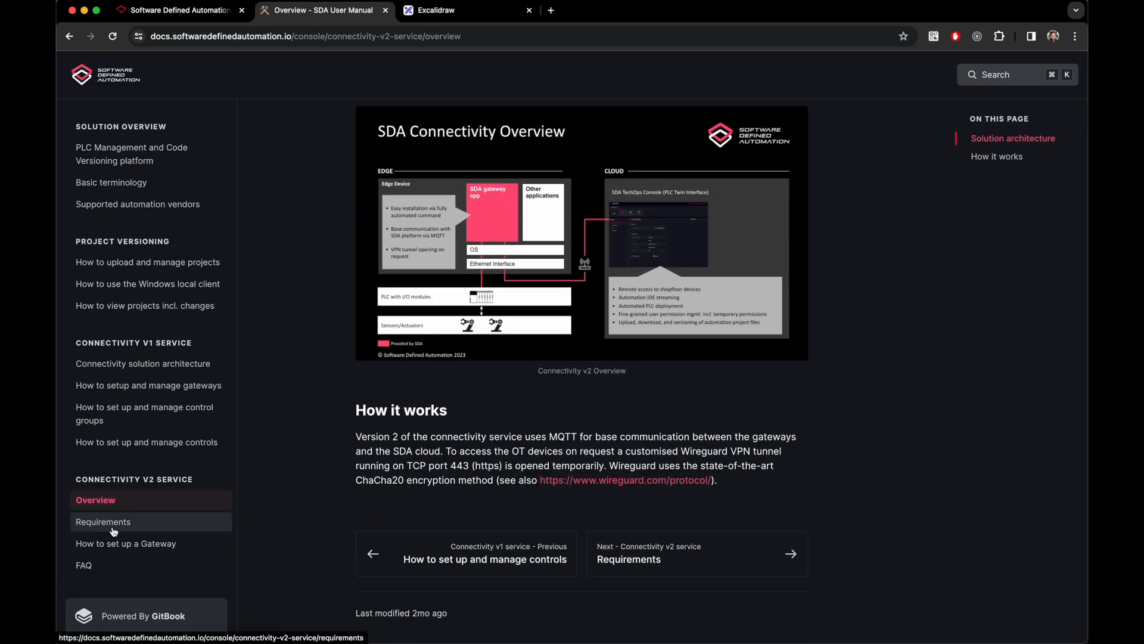
# Step: Read the Connectivity v2 Requirements page, then save the Raspberry Pi gateway
pyautogui.click(112, 530)
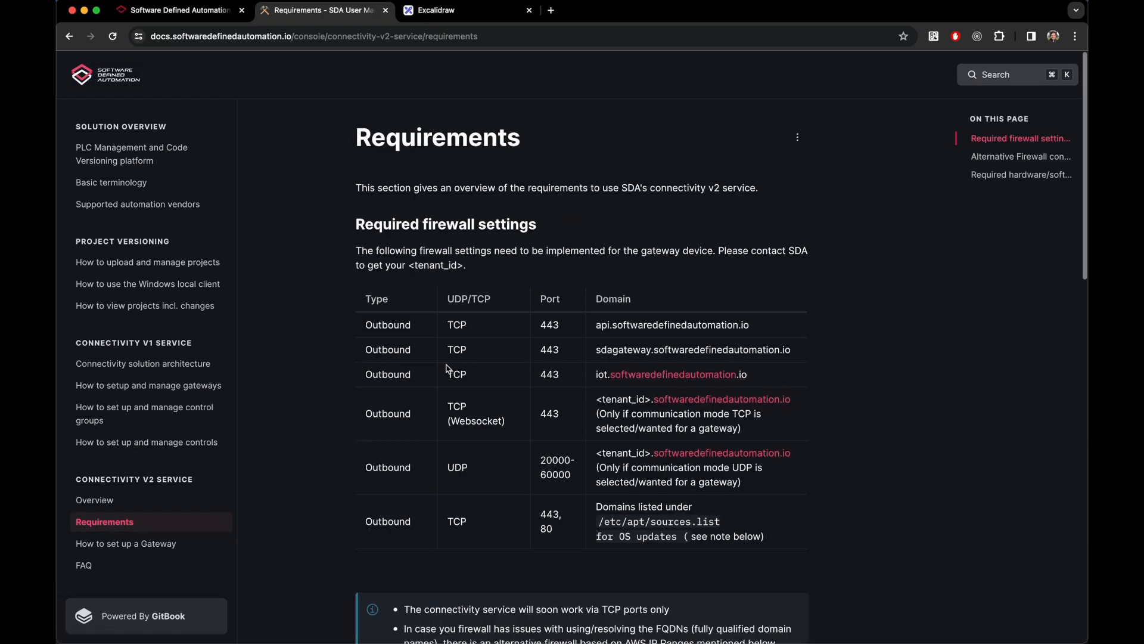
pyautogui.scroll(-3, 448, 369)
pyautogui.scroll(-5, 449, 368)
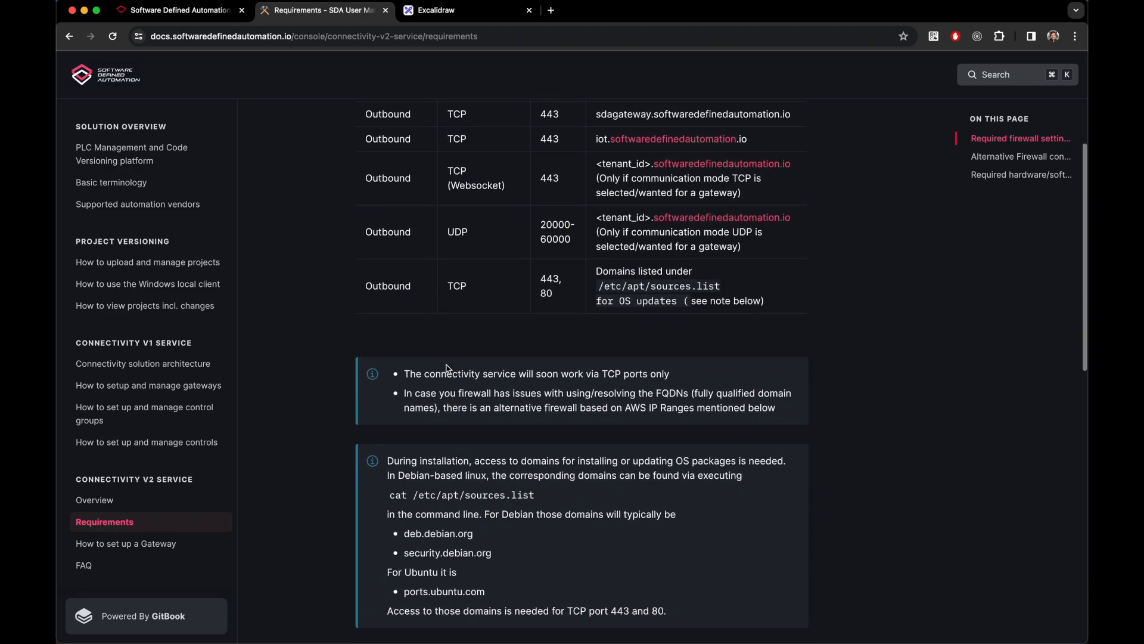
pyautogui.scroll(-4, 448, 369)
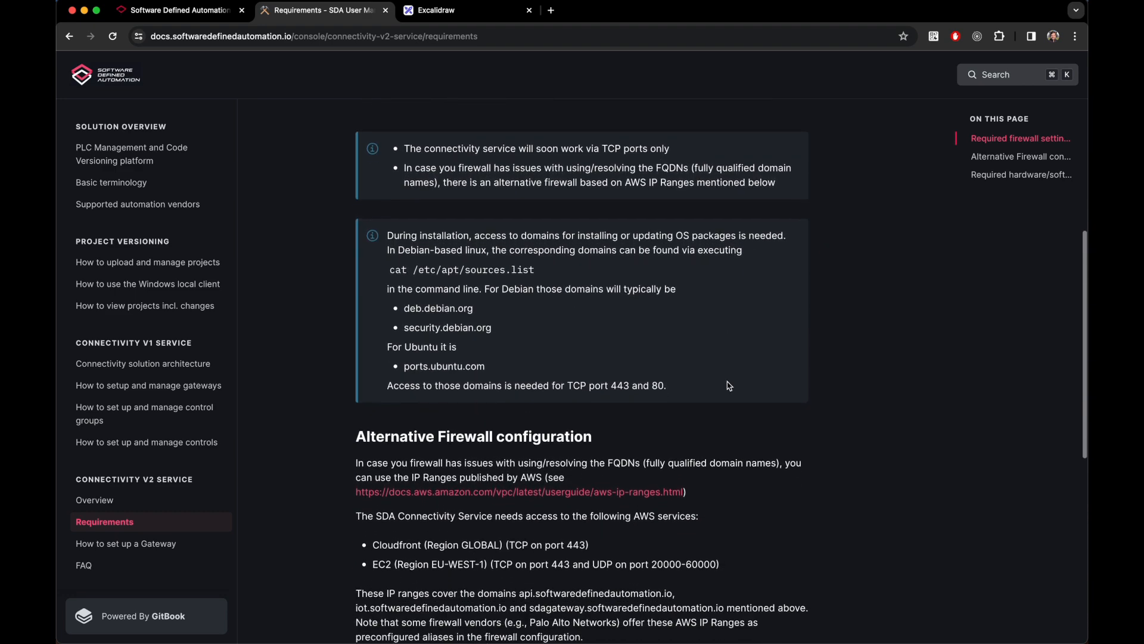
pyautogui.scroll(-5, 833, 413)
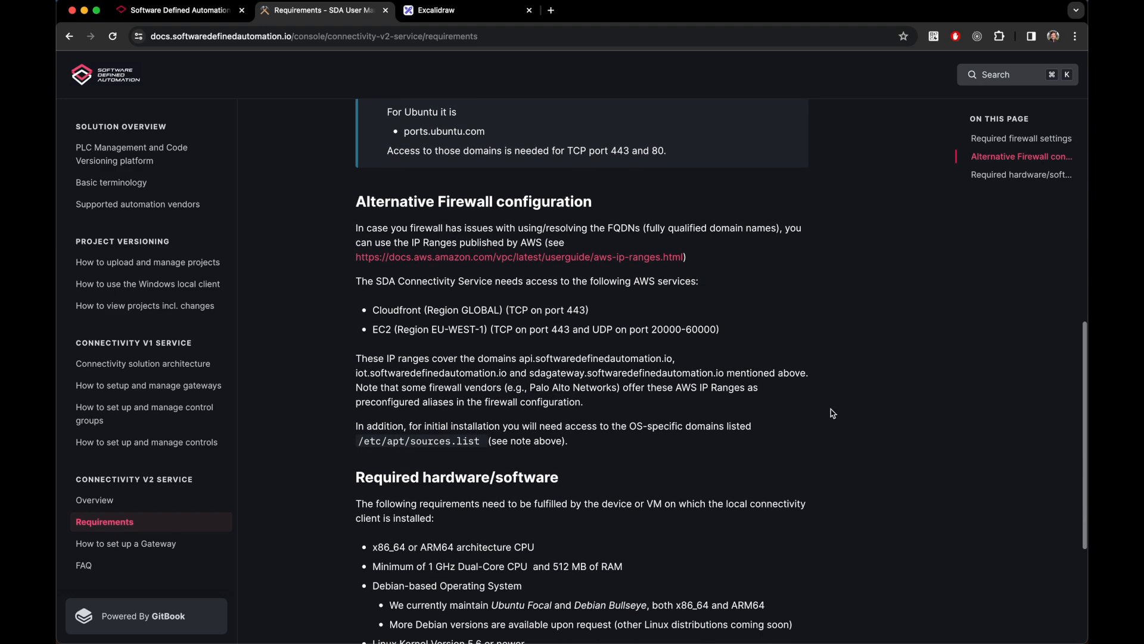
pyautogui.scroll(-3, 833, 413)
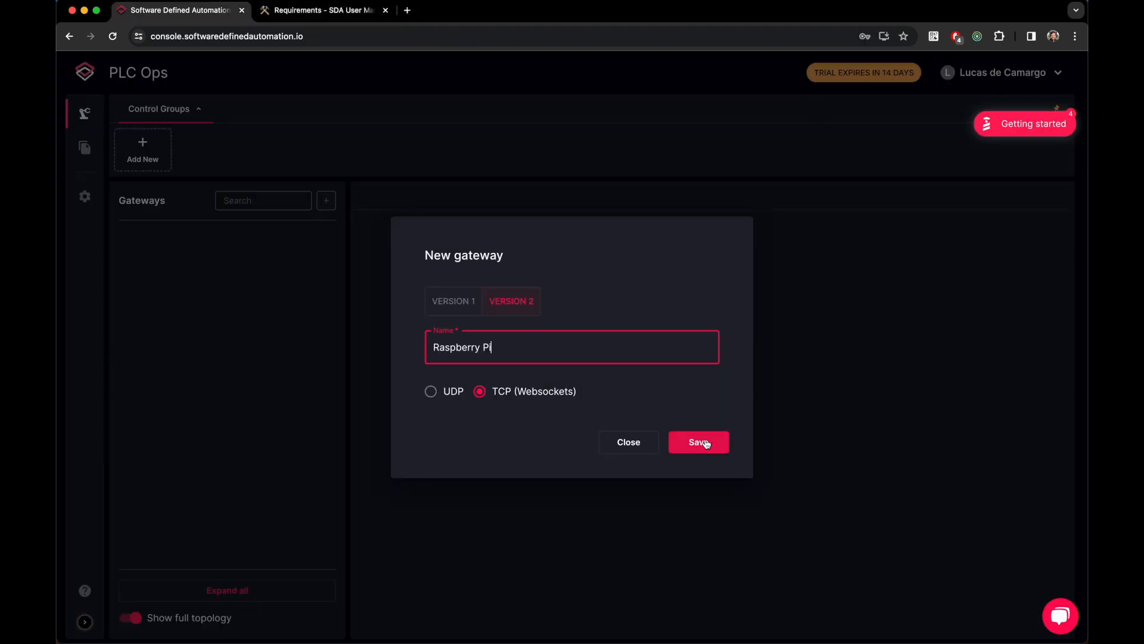
pyautogui.click(709, 448)
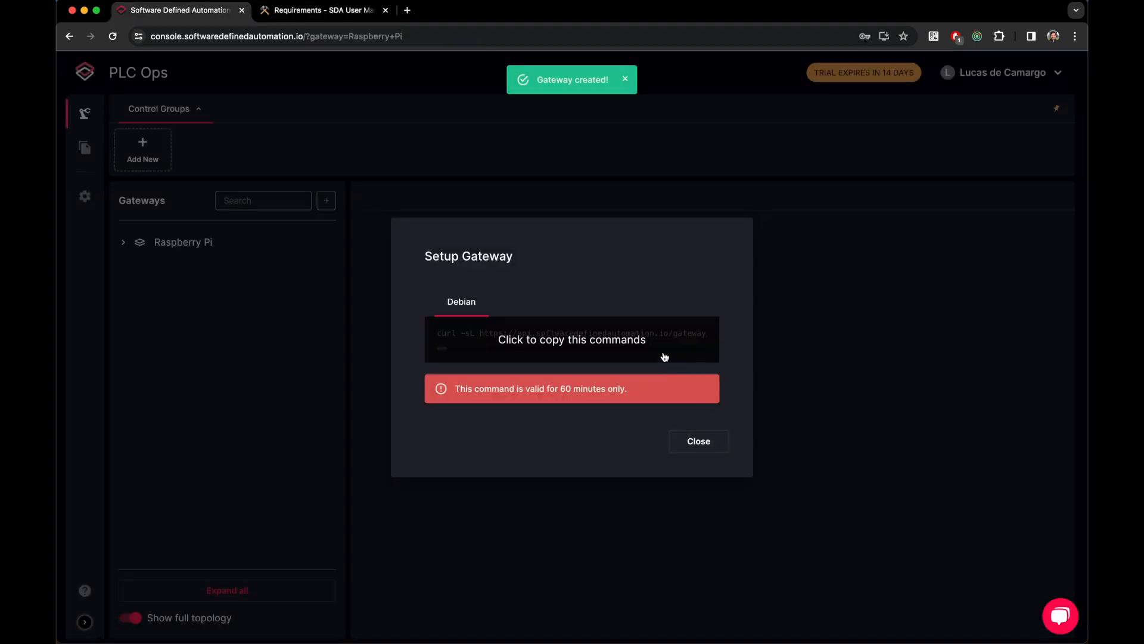
pyautogui.click(602, 343)
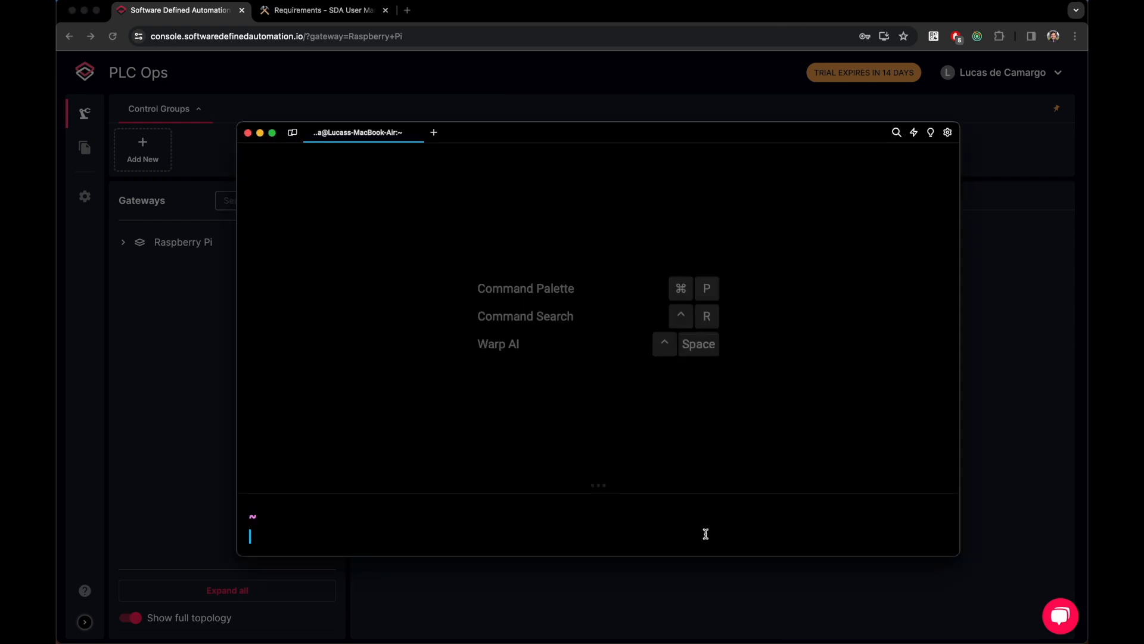
pyautogui.write('ssh pi@192.168.50.141')
pyautogui.press('Return')
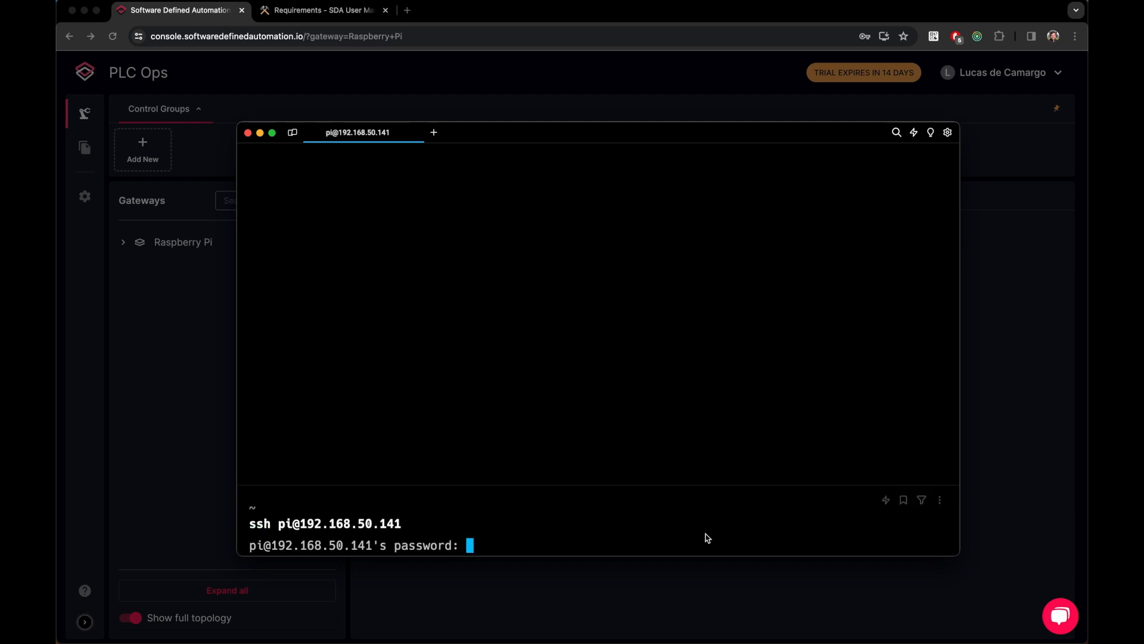
# Step: Log into the Pi, run sudo apt update, and paste the curl setup command
pyautogui.press('Return')
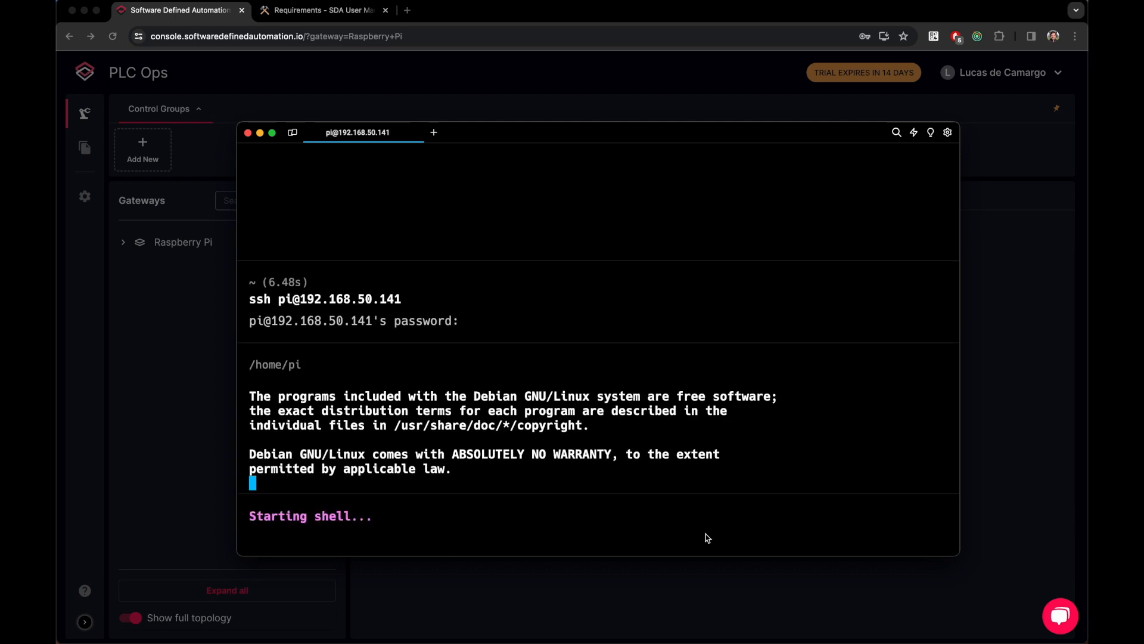
pyautogui.write('sudo apt update')
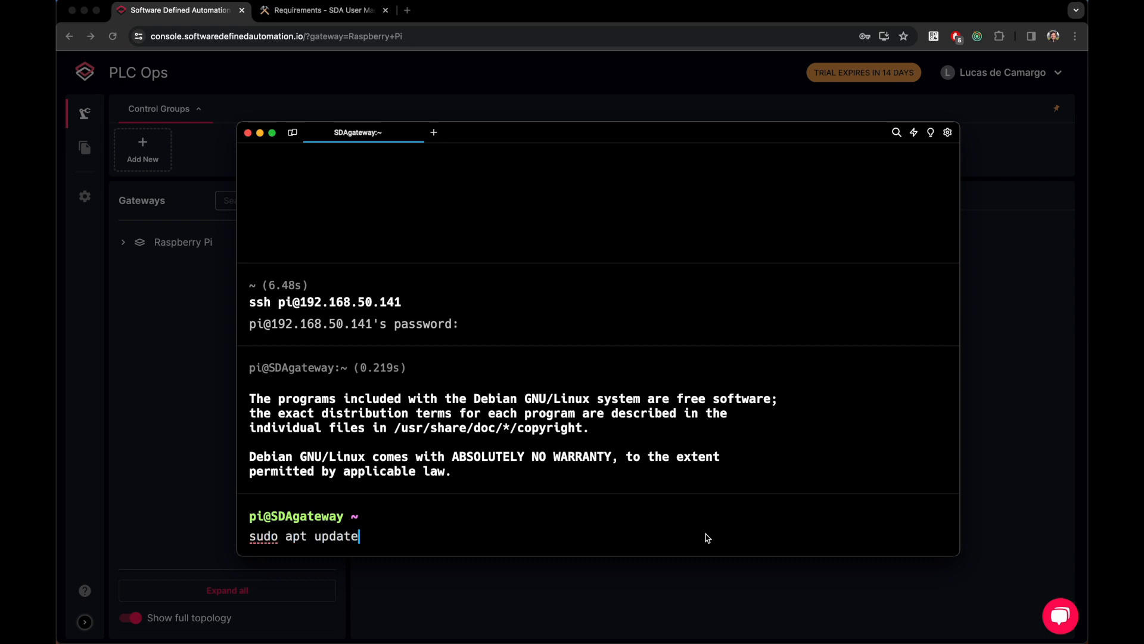
pyautogui.press('Return')
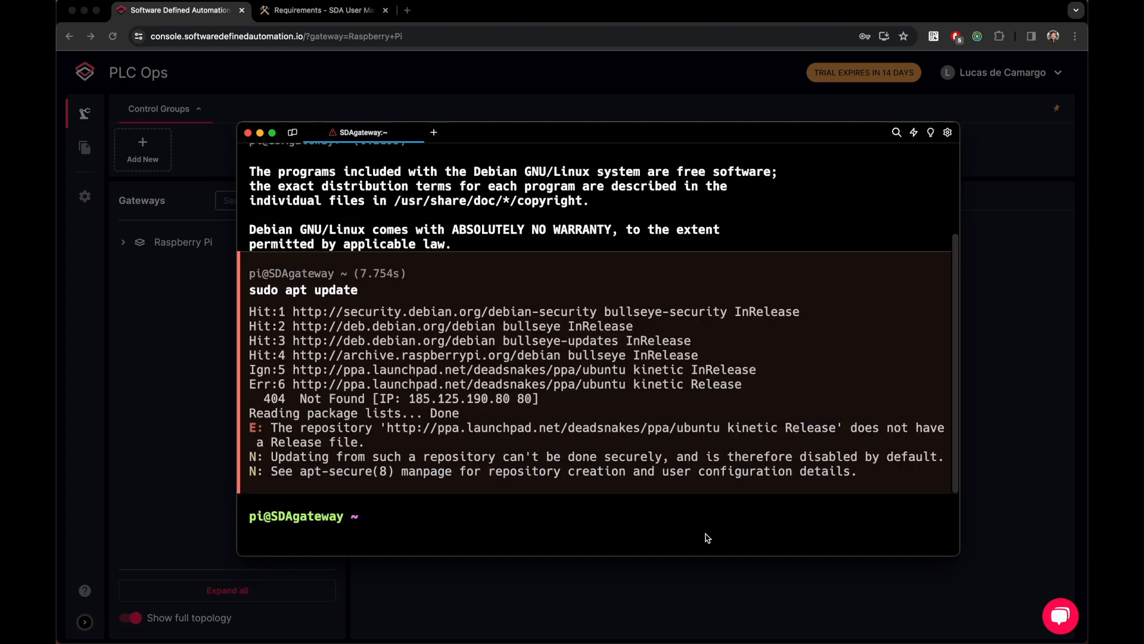
pyautogui.press('super+v')
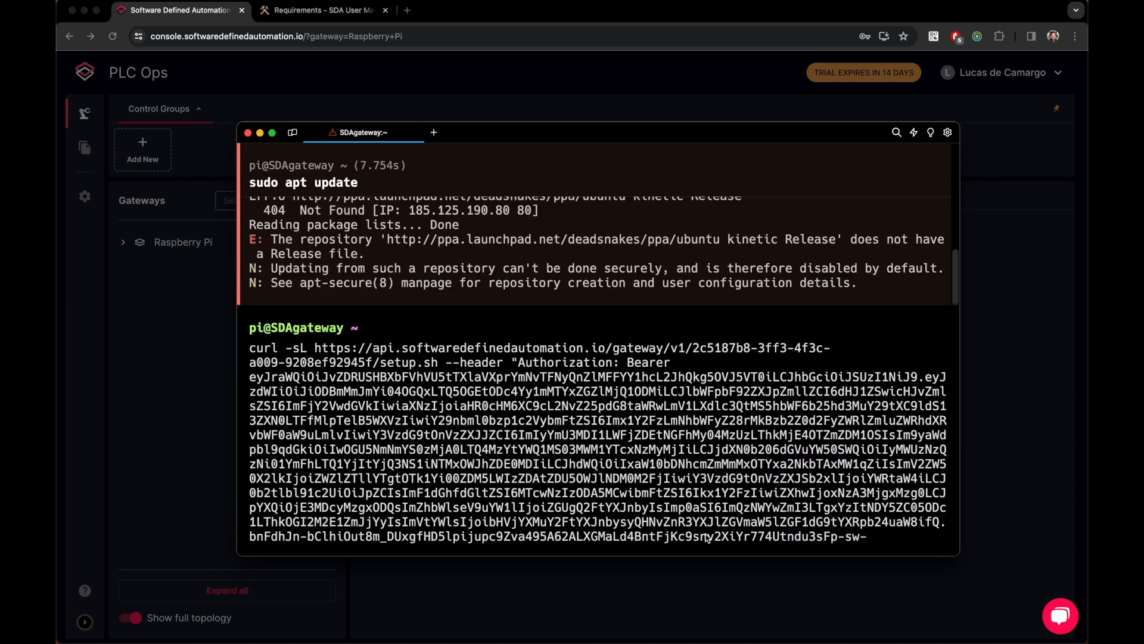
# Step: Run the setup script until it reports Success with sda-gateway 0.2.8, then return to the browser
pyautogui.press('Return')
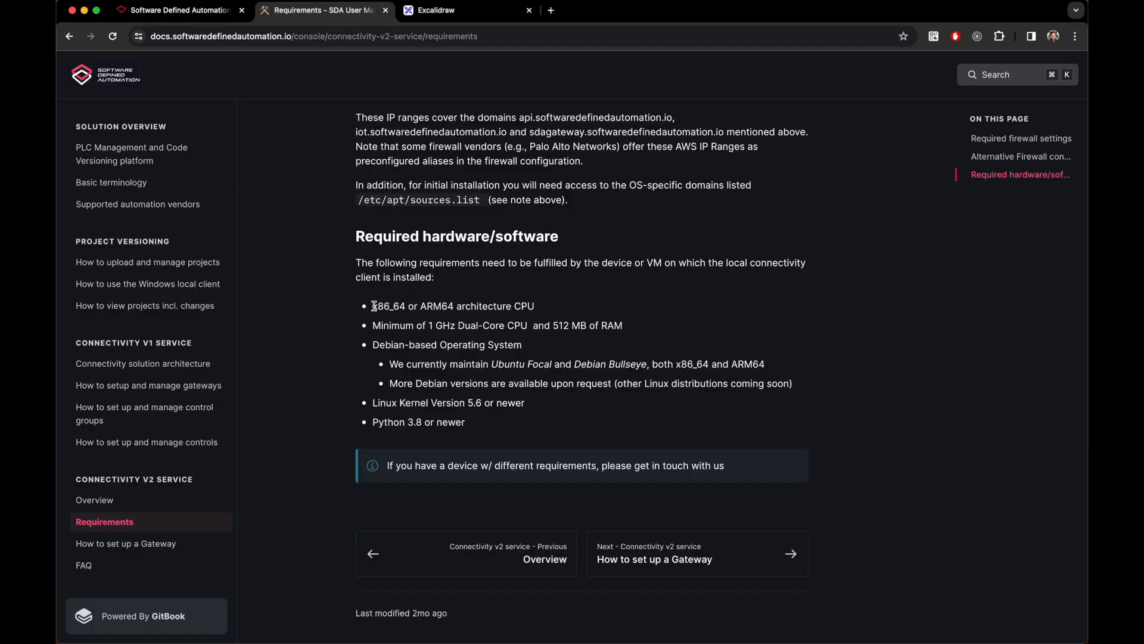
pyautogui.moveTo(373, 306); pyautogui.dragTo(495, 433)
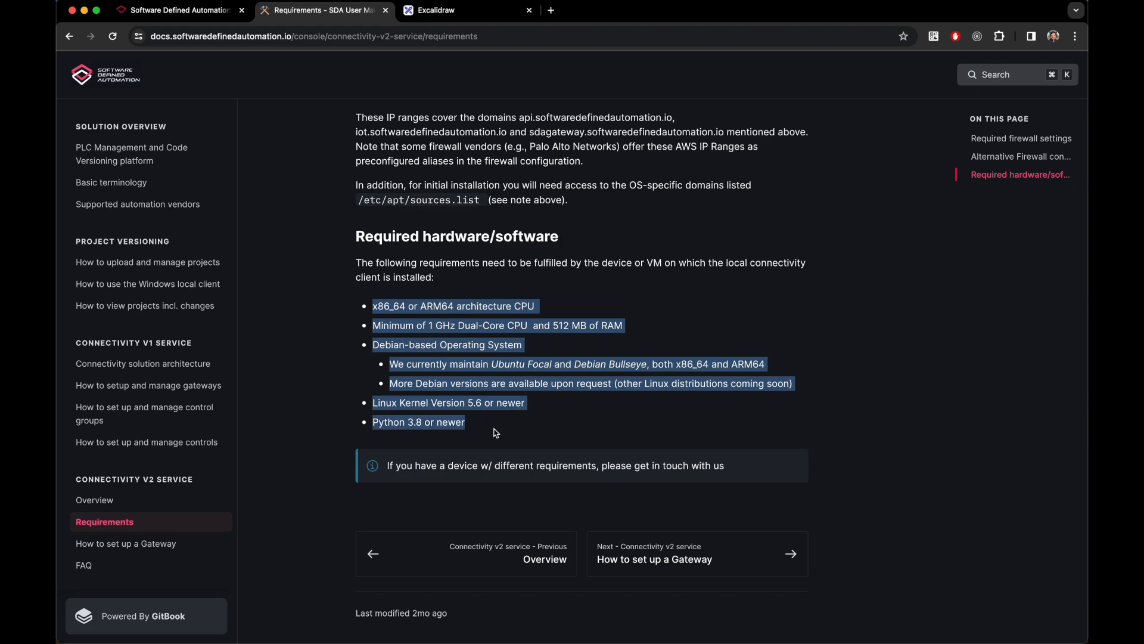
pyautogui.click(496, 432)
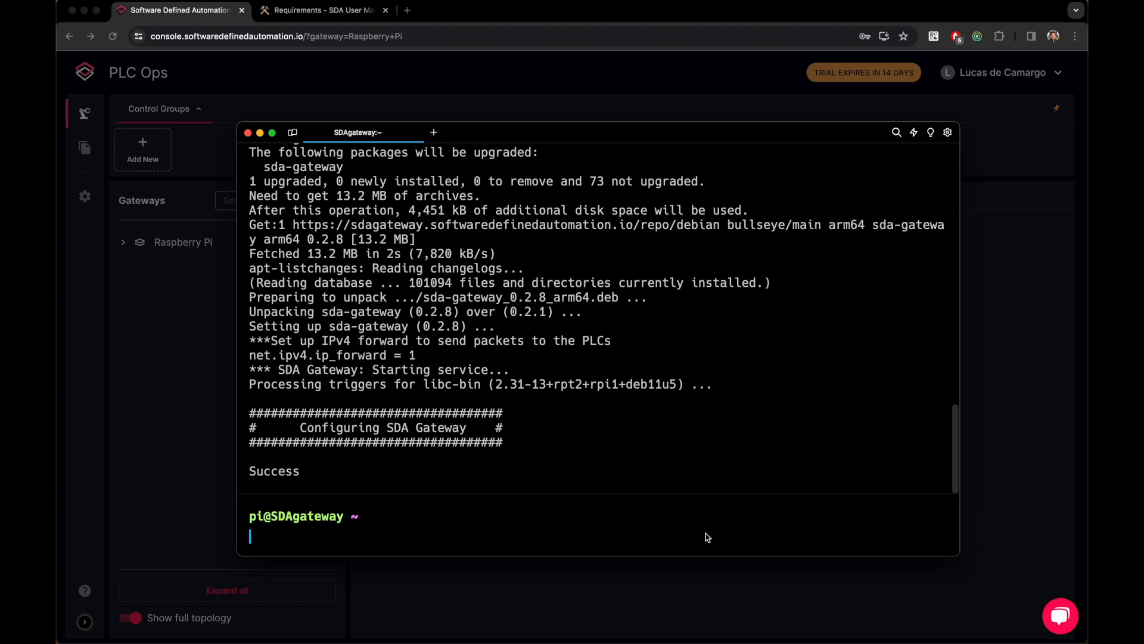
pyautogui.click(784, 6)
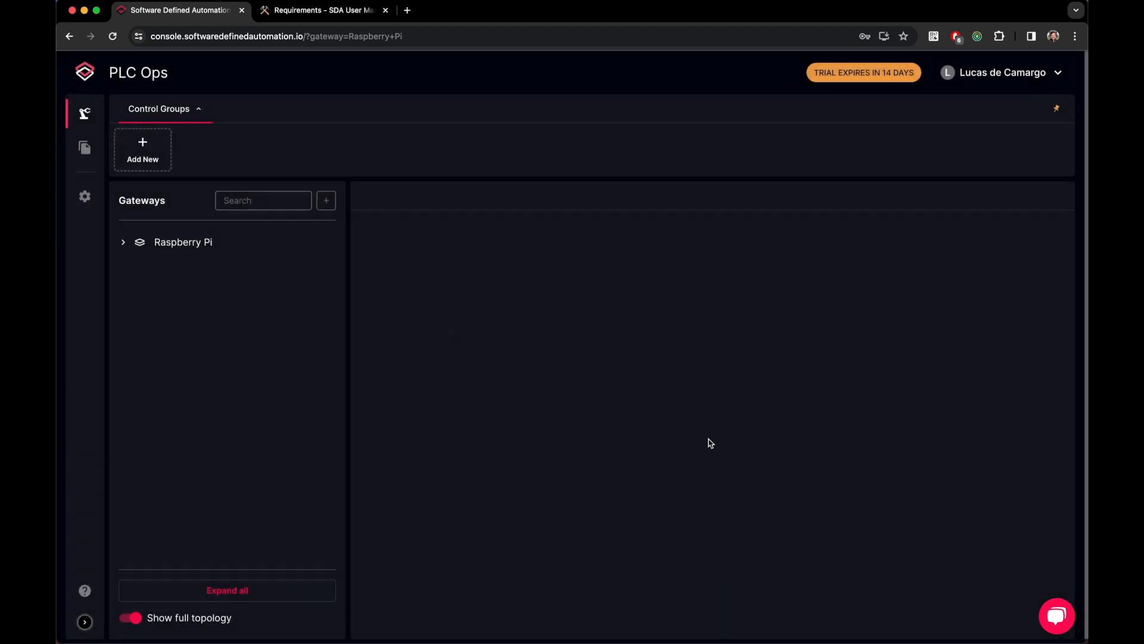
# Step: Open the Raspberry Pi gateway and rerun connectivity diagnostics until both checks pass
pyautogui.click(211, 255)
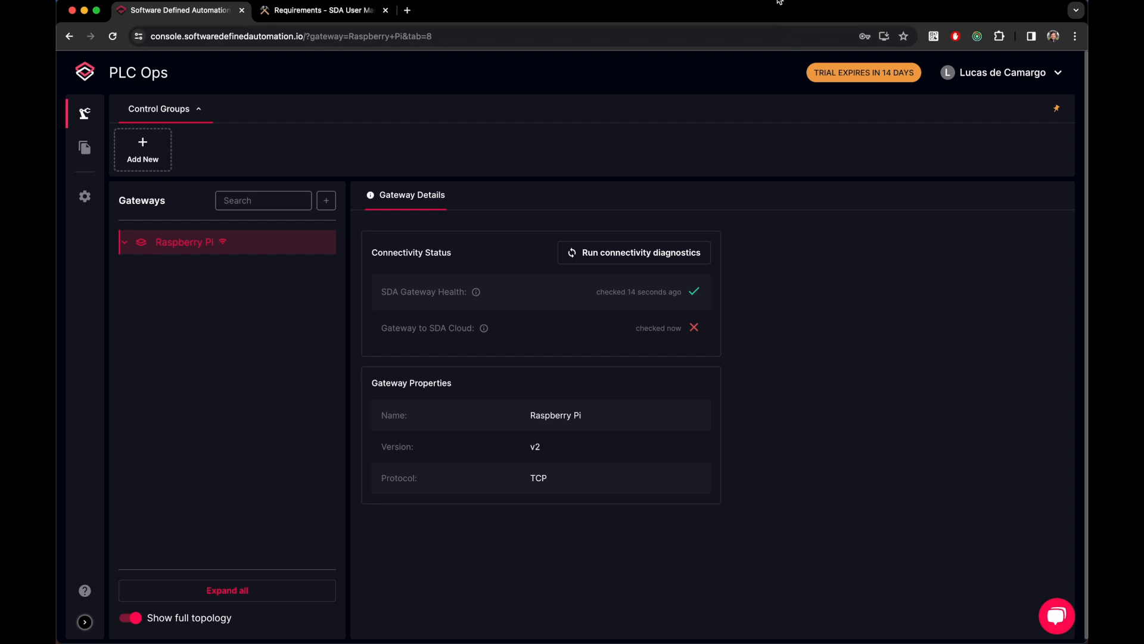
pyautogui.scroll(-1, 659, 247)
pyautogui.click(653, 249)
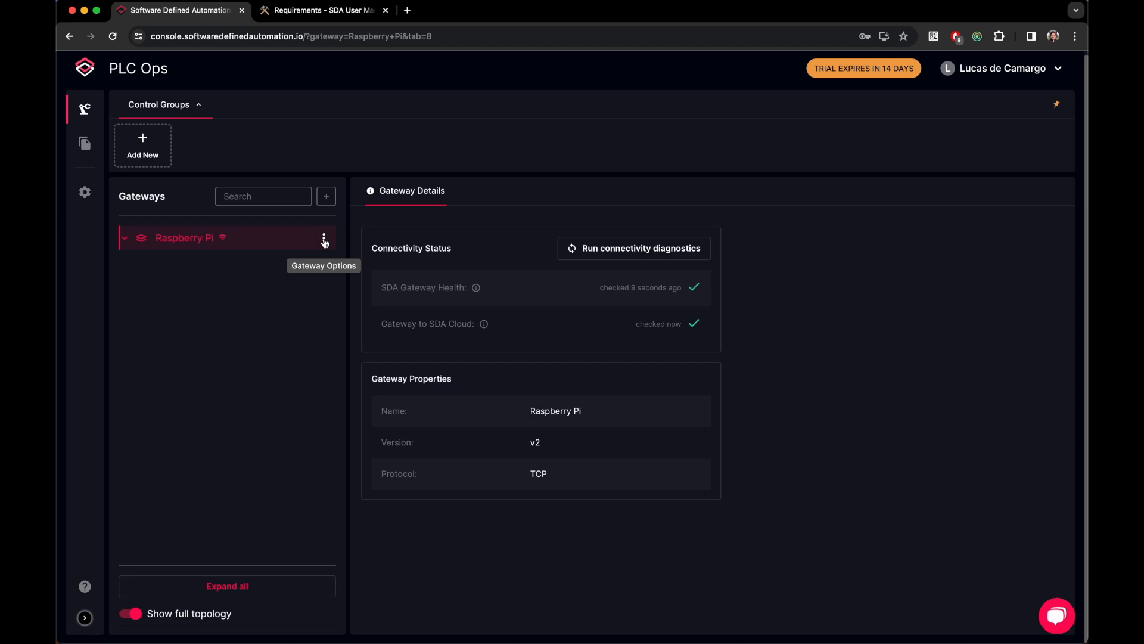
pyautogui.click(325, 239)
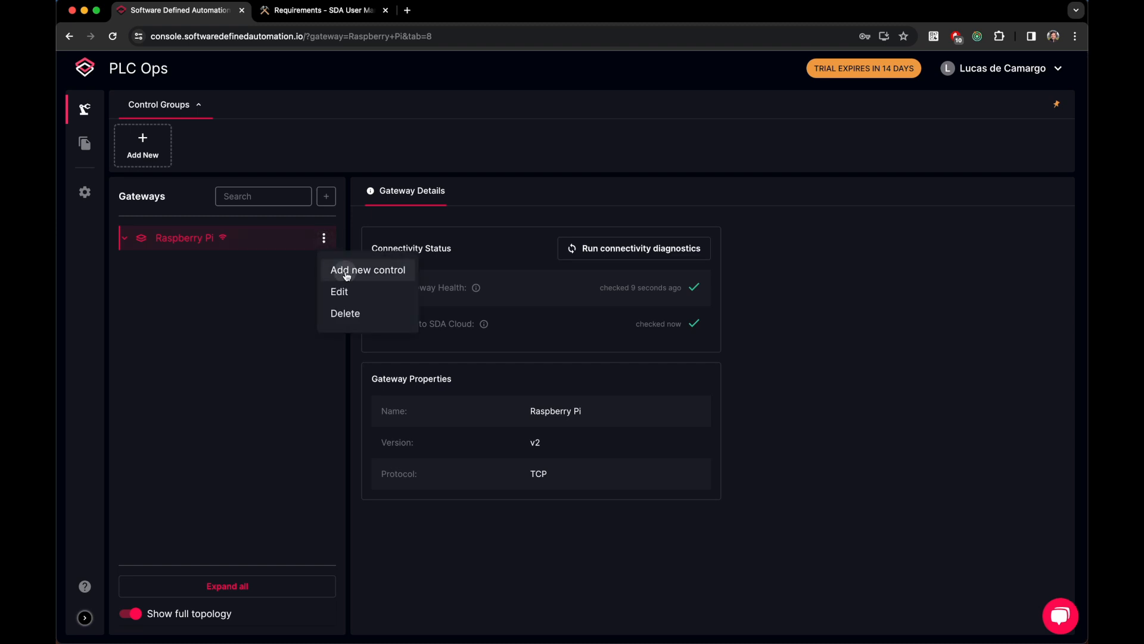
# Step: Start control 'SDA Siemens 1211c' with vendor Siemens and enter the PLC login username and password
pyautogui.click(346, 273)
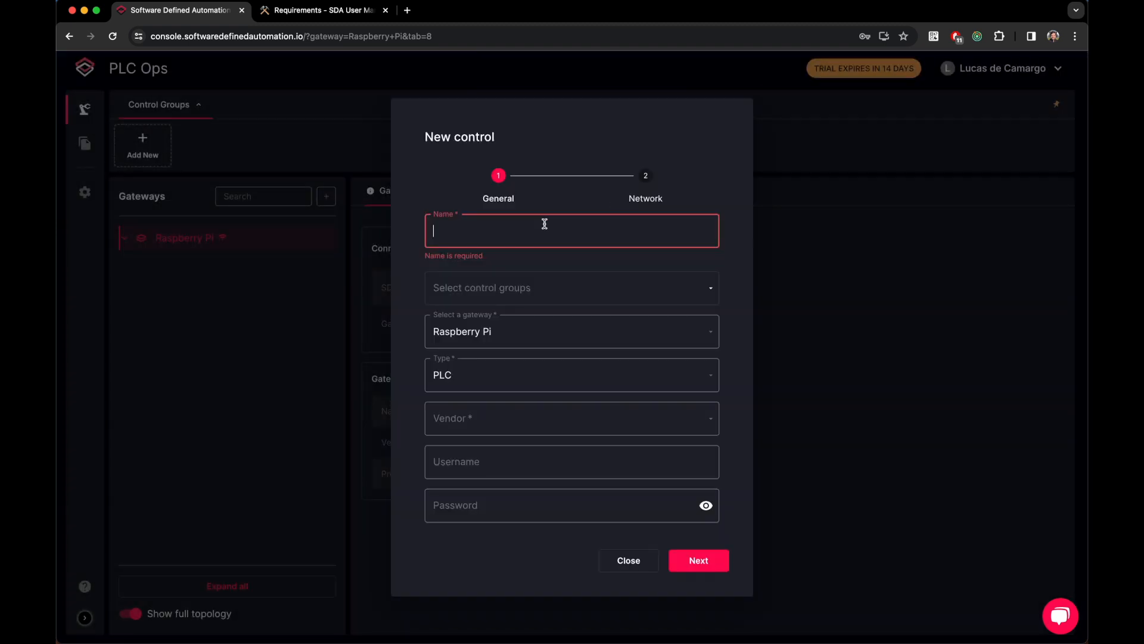
pyautogui.write('SDA ')
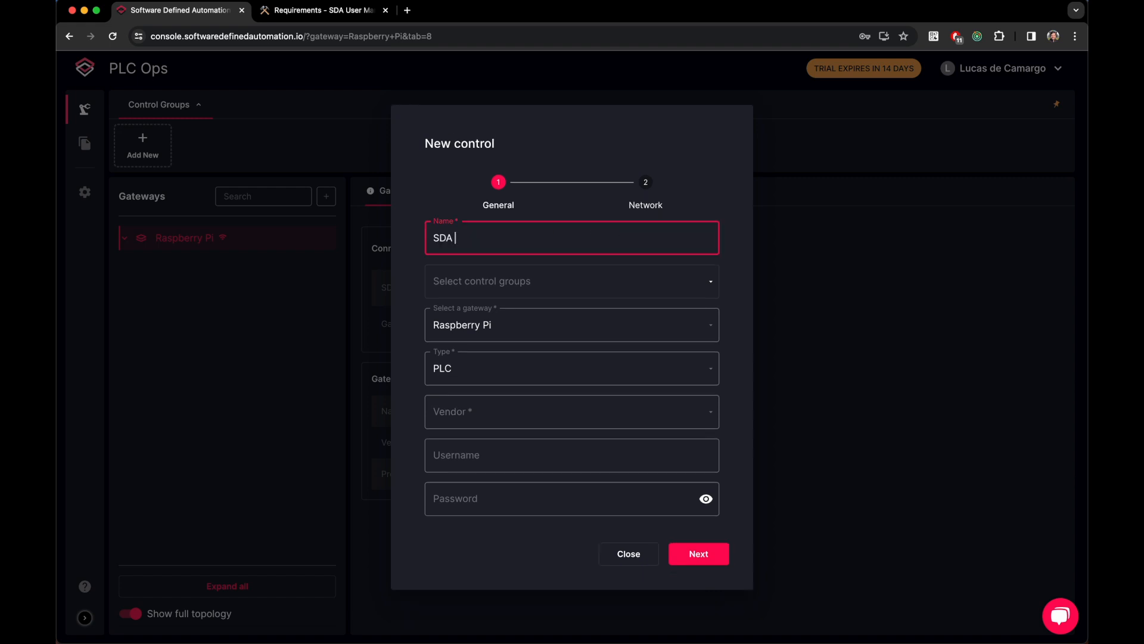
pyautogui.write('Siemens 1211c')
pyautogui.click(634, 424)
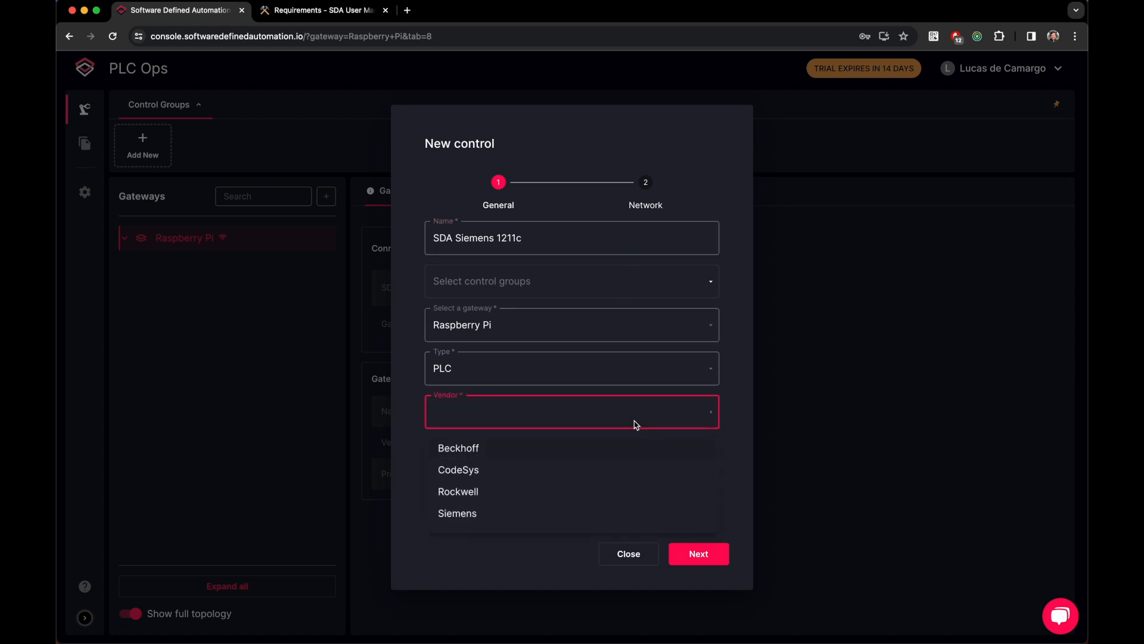
pyautogui.click(516, 518)
pyautogui.click(528, 460)
pyautogui.write('sda-plc-user')
pyautogui.press('Tab')
pyautogui.write('password123')
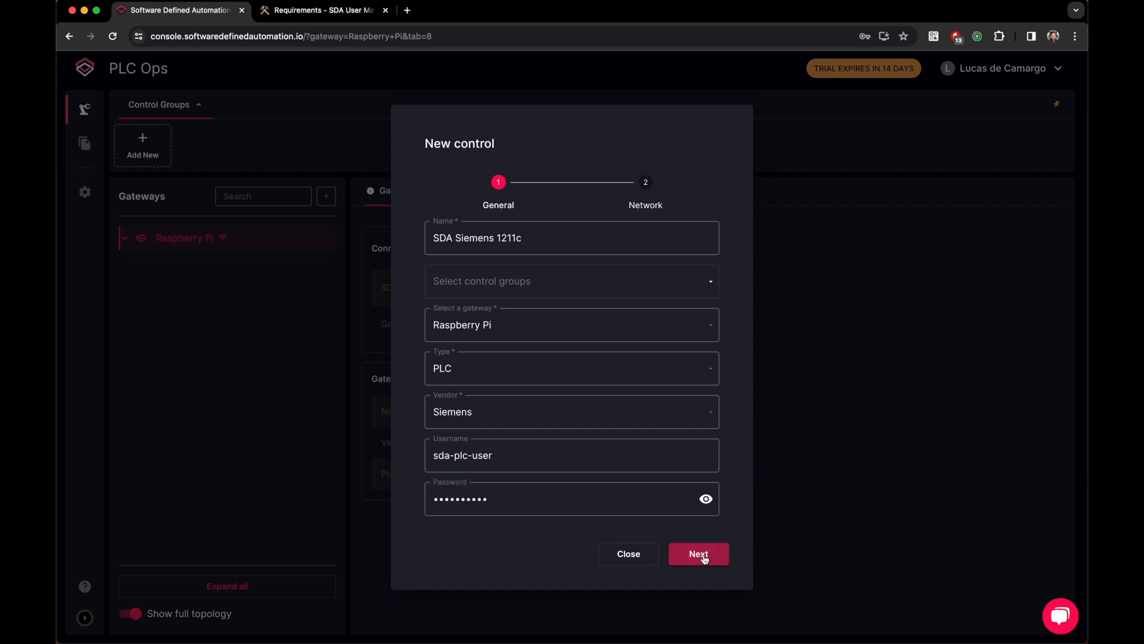
# Step: Set the PLC address to 192.168.66.111, port 102, and save the control
pyautogui.click(704, 555)
pyautogui.click(552, 348)
pyautogui.write('192.168.66.111')
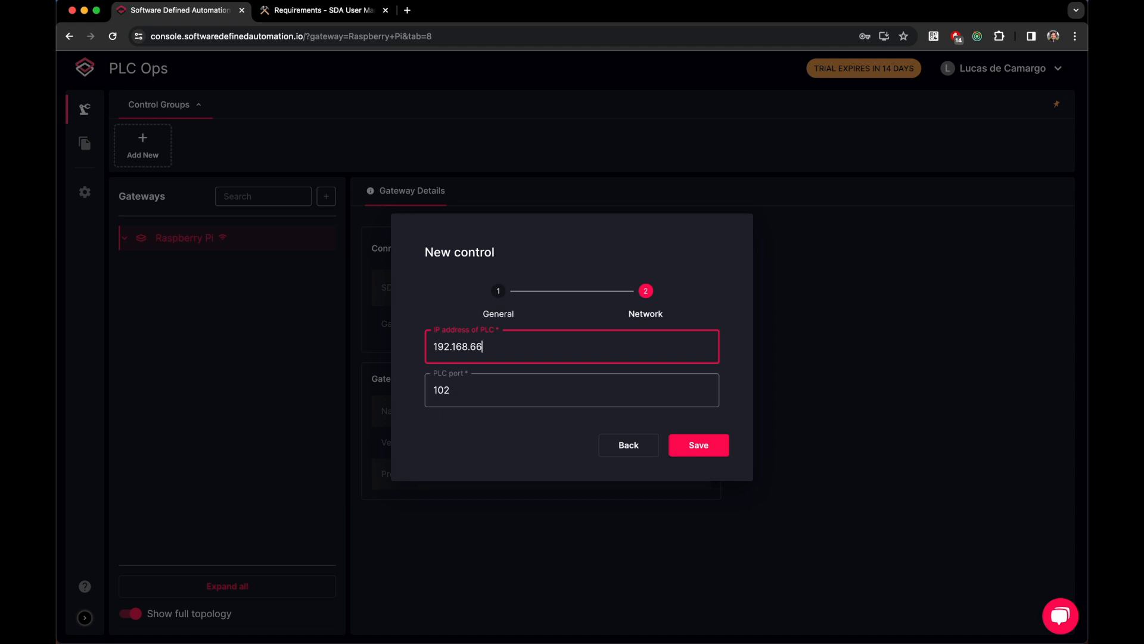
pyautogui.click(704, 448)
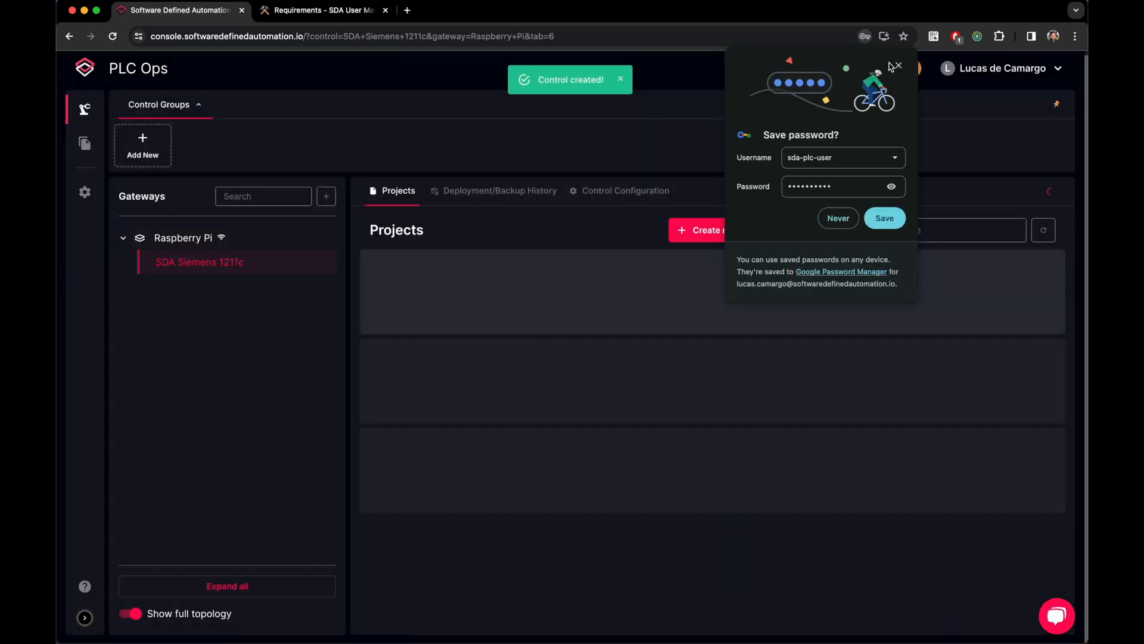
# Step: Dismiss the save-password prompt and run connectivity diagnostics on SDA Siemens 1211c's configuration
pyautogui.click(899, 66)
pyautogui.click(624, 190)
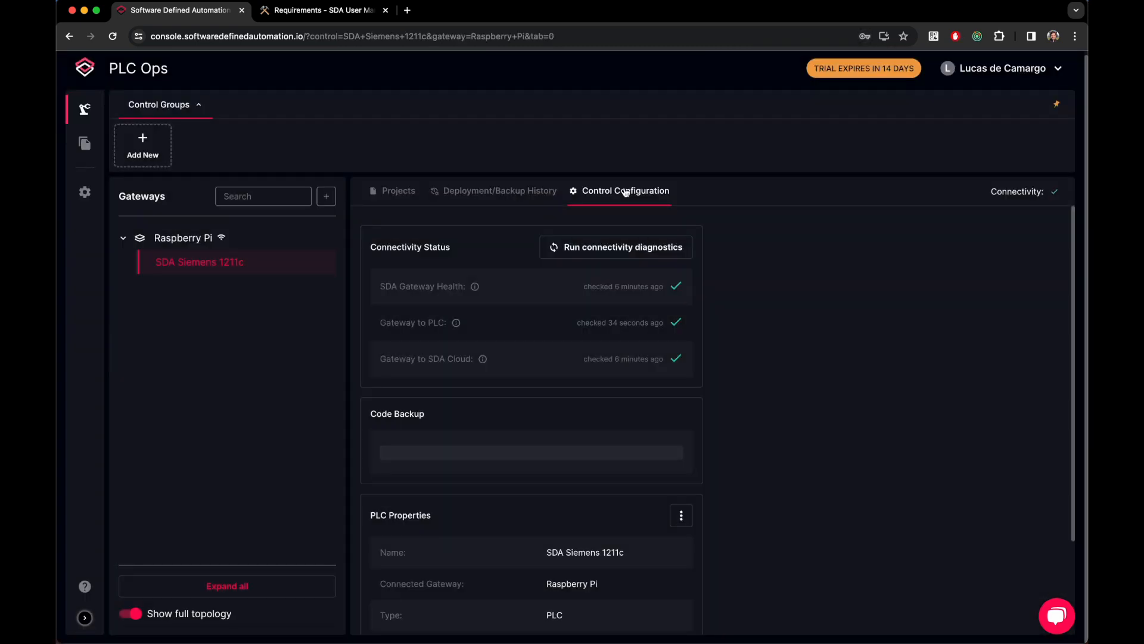
pyautogui.click(649, 248)
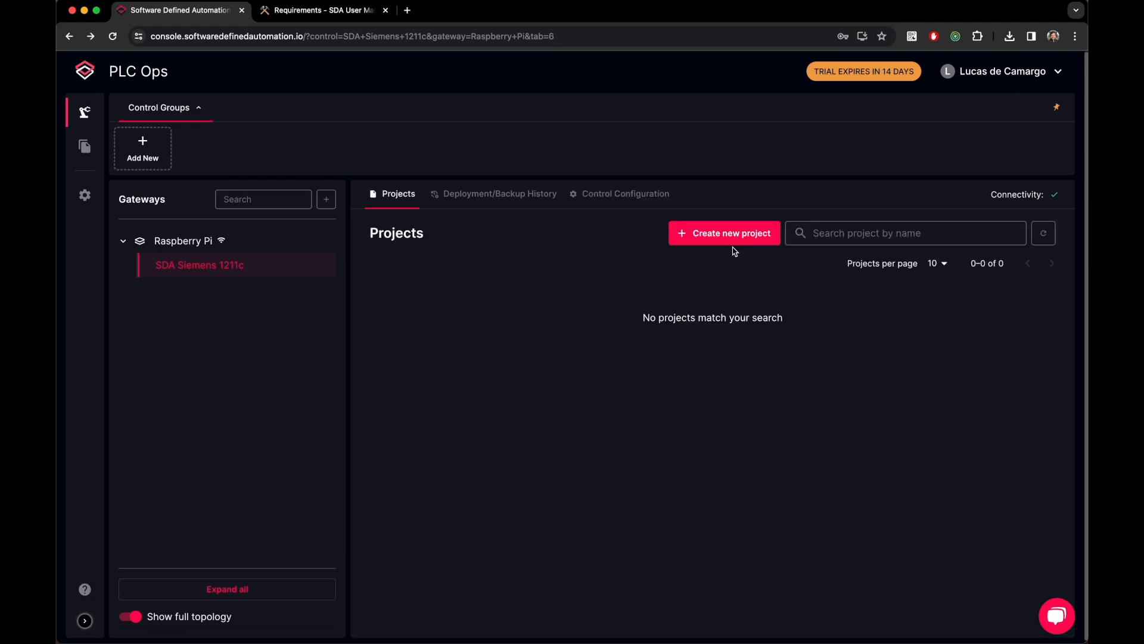
# Step: Start a project 'Blinking LED', described 'Control the LEDs with the PLC', for TIA Portal v17
pyautogui.click(733, 240)
pyautogui.click(437, 186)
pyautogui.write('Blinking LED')
pyautogui.press('Tab')
pyautogui.write('Control the LEDs with the PLC')
pyautogui.click(669, 244)
pyautogui.click(682, 436)
# Step: Attach SLOW_LEDs.zap17, add the PROD tag, and create the project
pyautogui.click(565, 376)
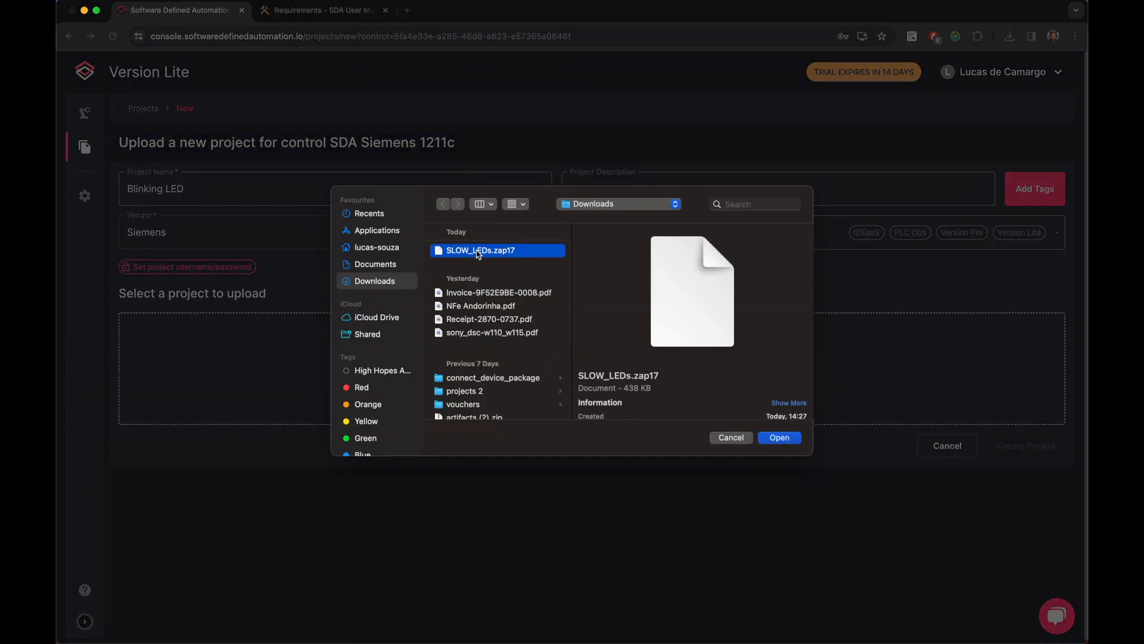
pyautogui.doubleClick(480, 254)
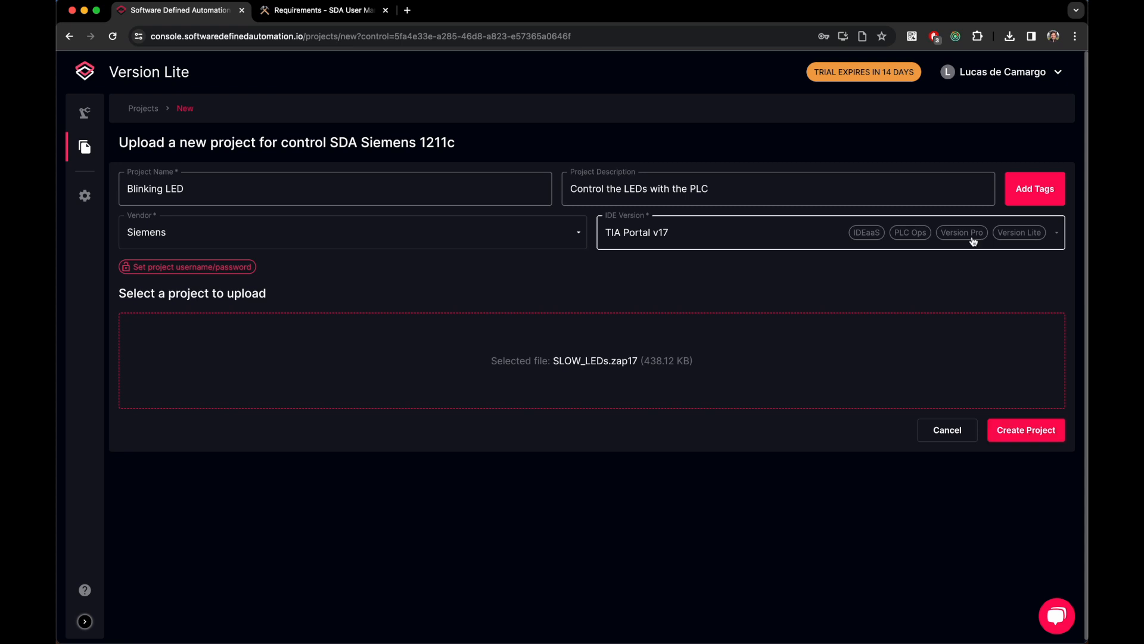
pyautogui.click(1043, 196)
pyautogui.click(649, 346)
pyautogui.write('PROD')
pyautogui.press('Return')
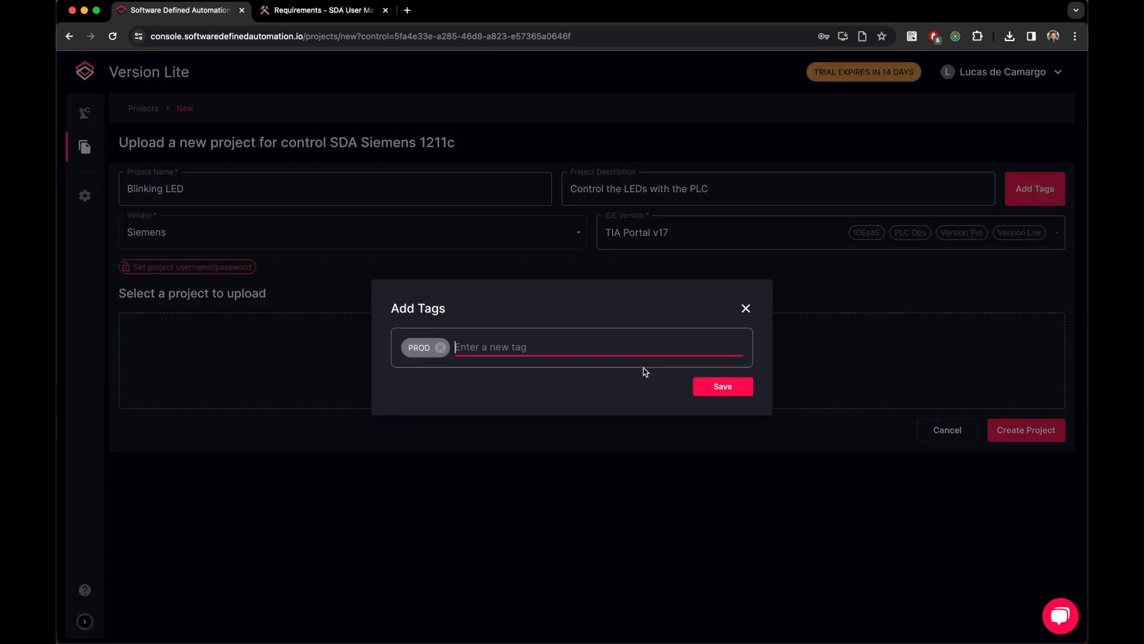
pyautogui.click(718, 386)
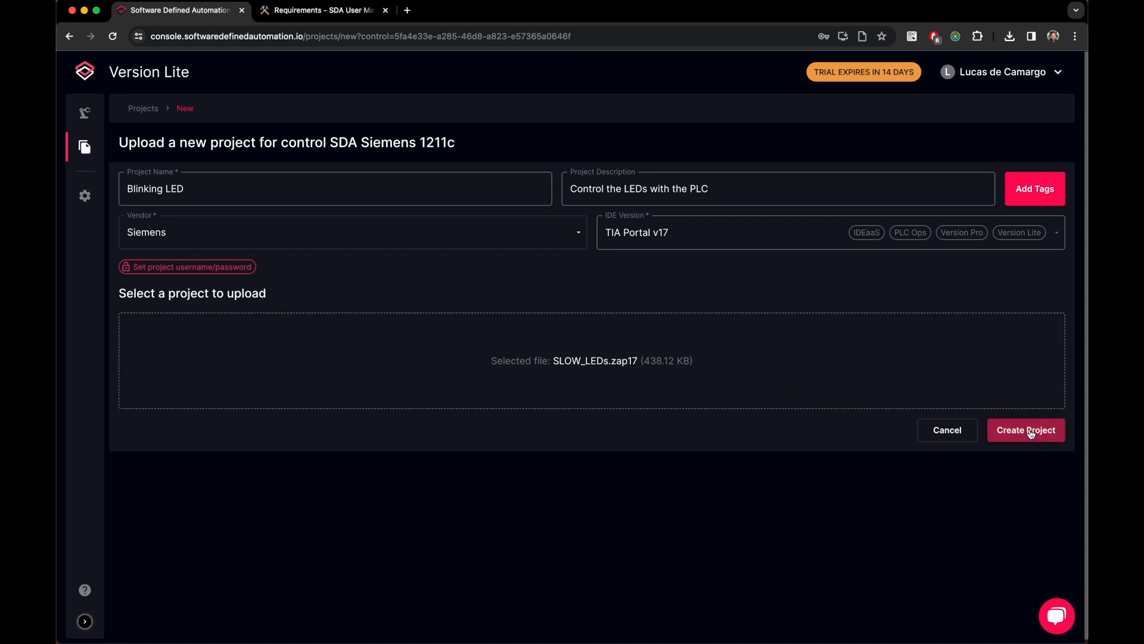
pyautogui.click(1031, 433)
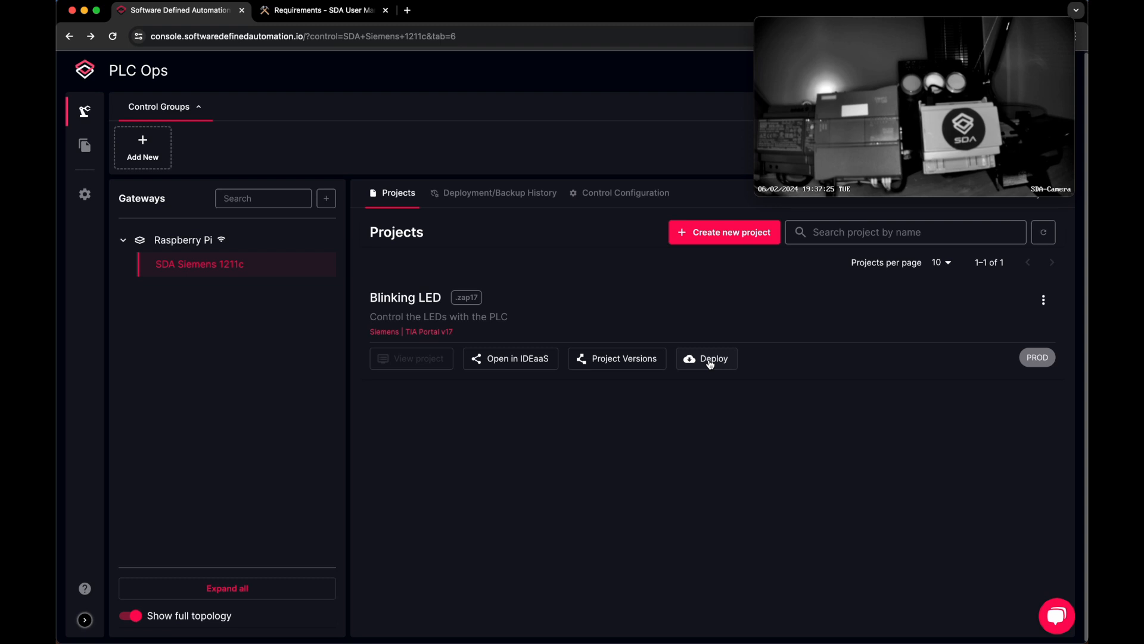
# Step: Deploy Blinking LED to the Siemens PLC with default settings until it shows Deployed (5m 32s)
pyautogui.click(710, 365)
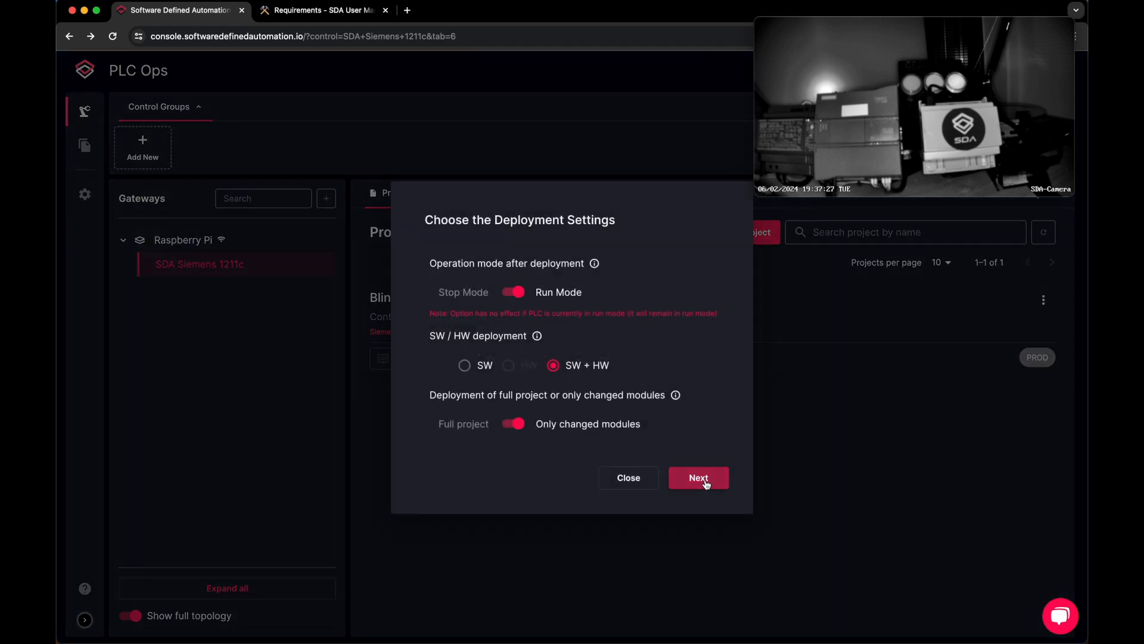
pyautogui.click(705, 483)
pyautogui.click(708, 399)
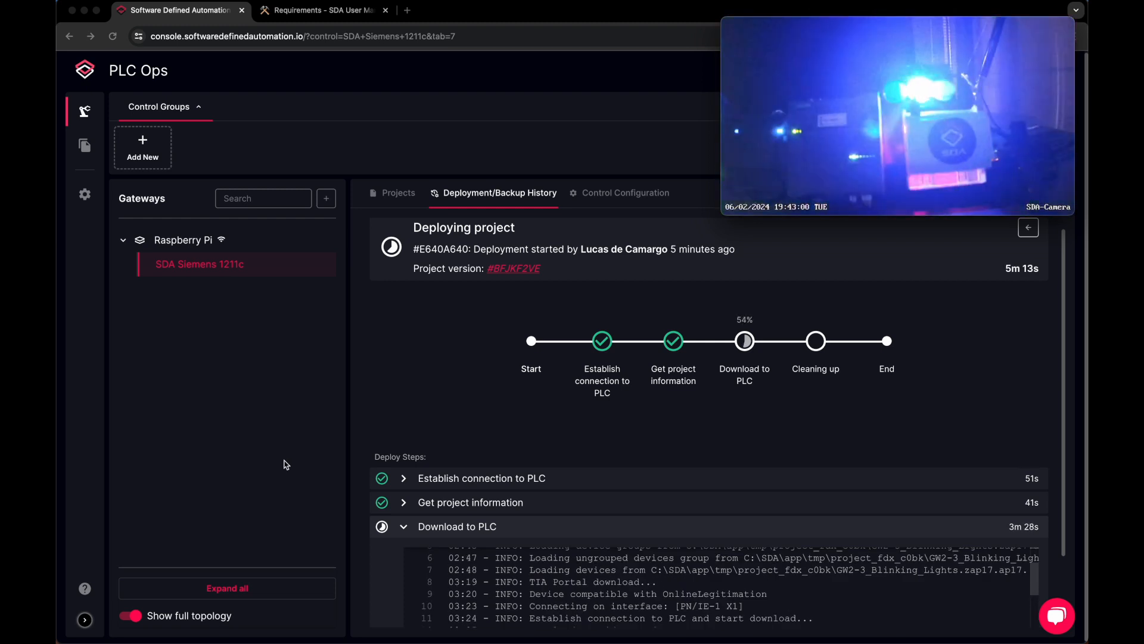
pyautogui.scroll(-4, 757, 603)
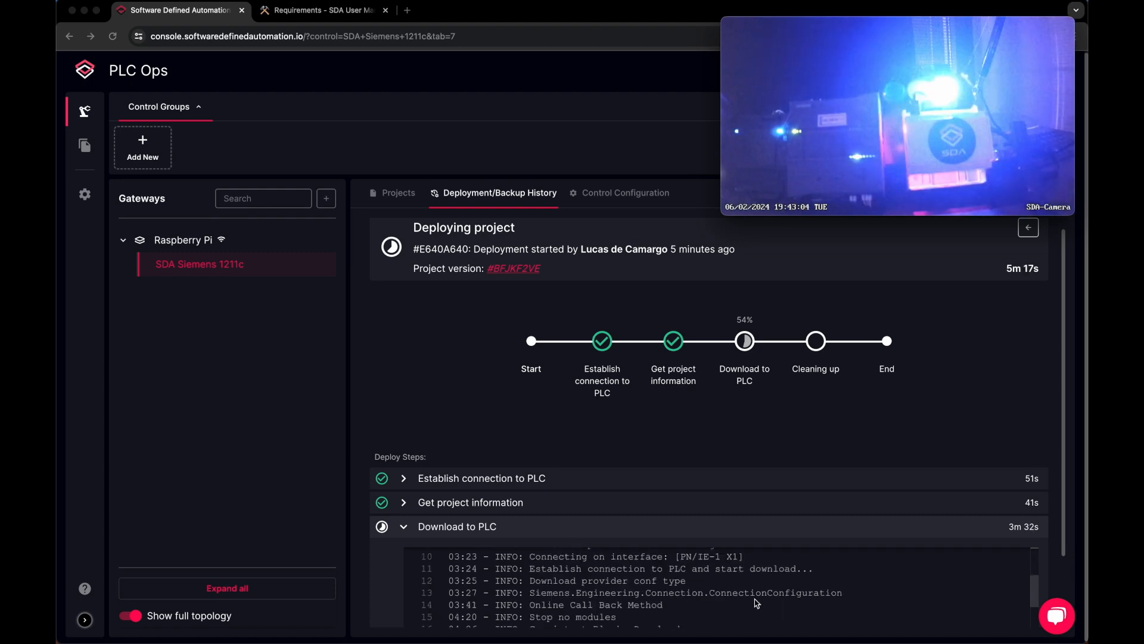
pyautogui.scroll(-1, 756, 603)
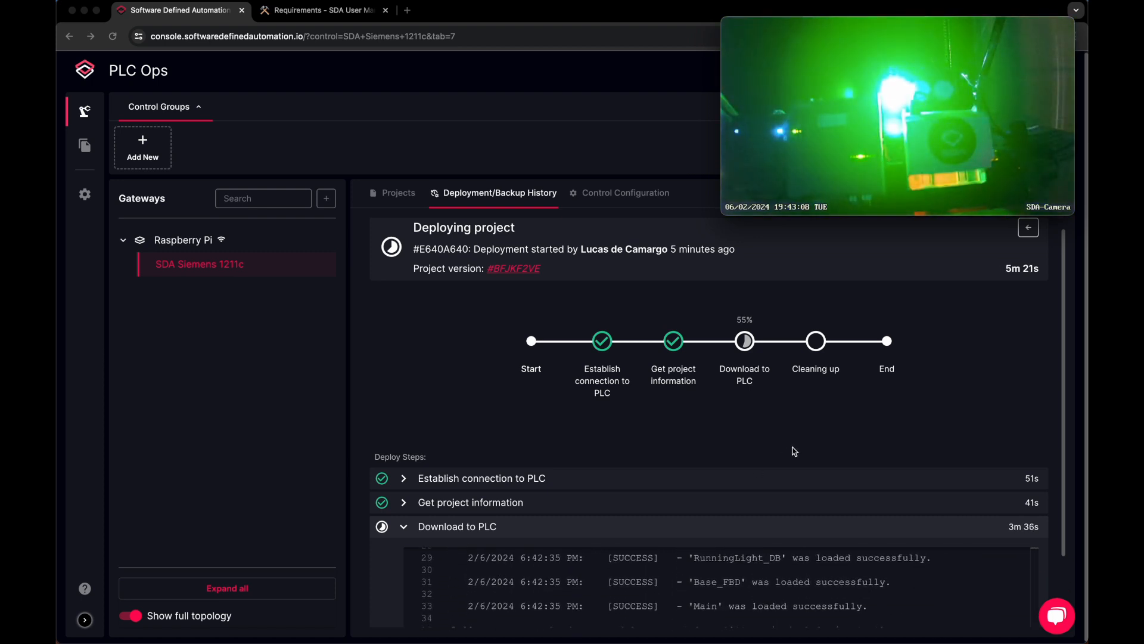
pyautogui.scroll(-1, 950, 411)
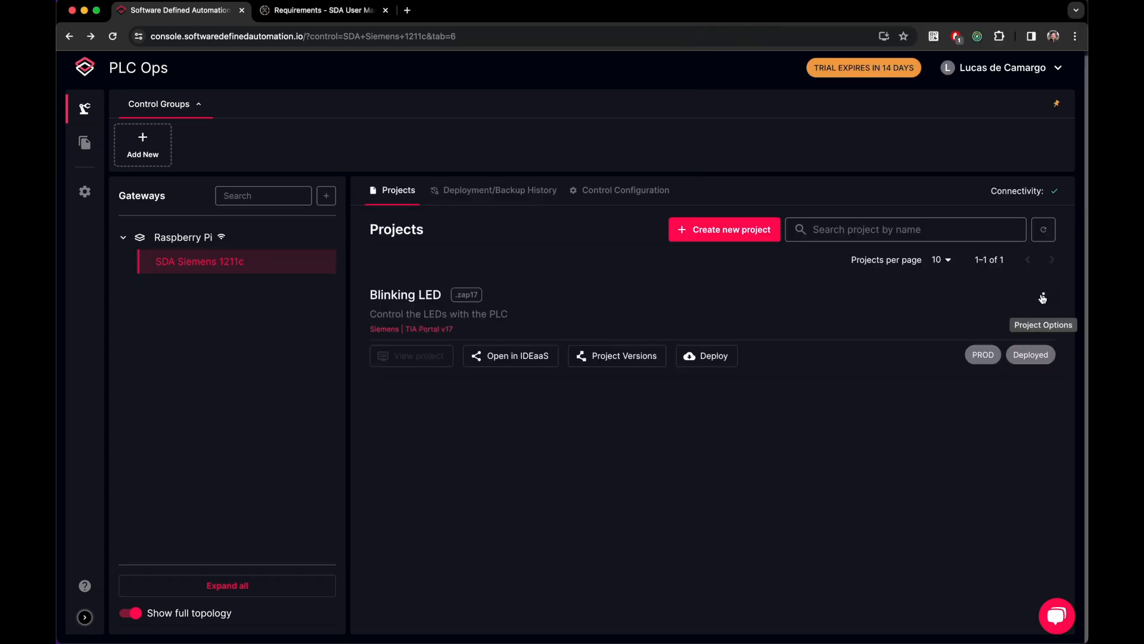
# Step: Create a Blinking LED version from FAST_LEDs.zap17 commented 'Increased blink frequency' and list the versions
pyautogui.click(1043, 297)
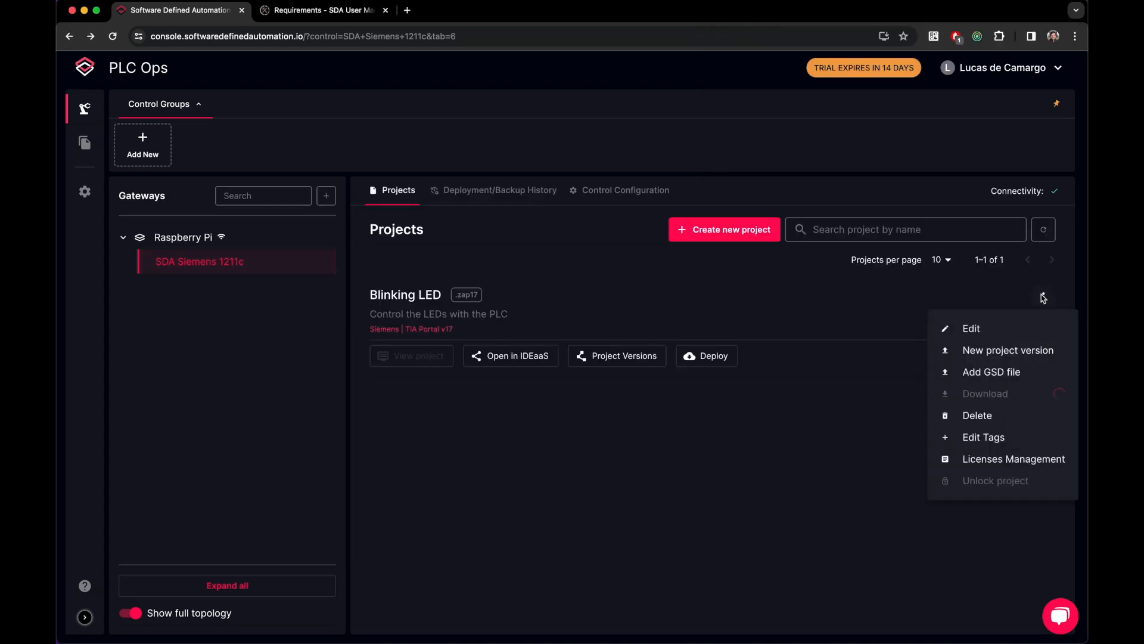
pyautogui.click(1001, 352)
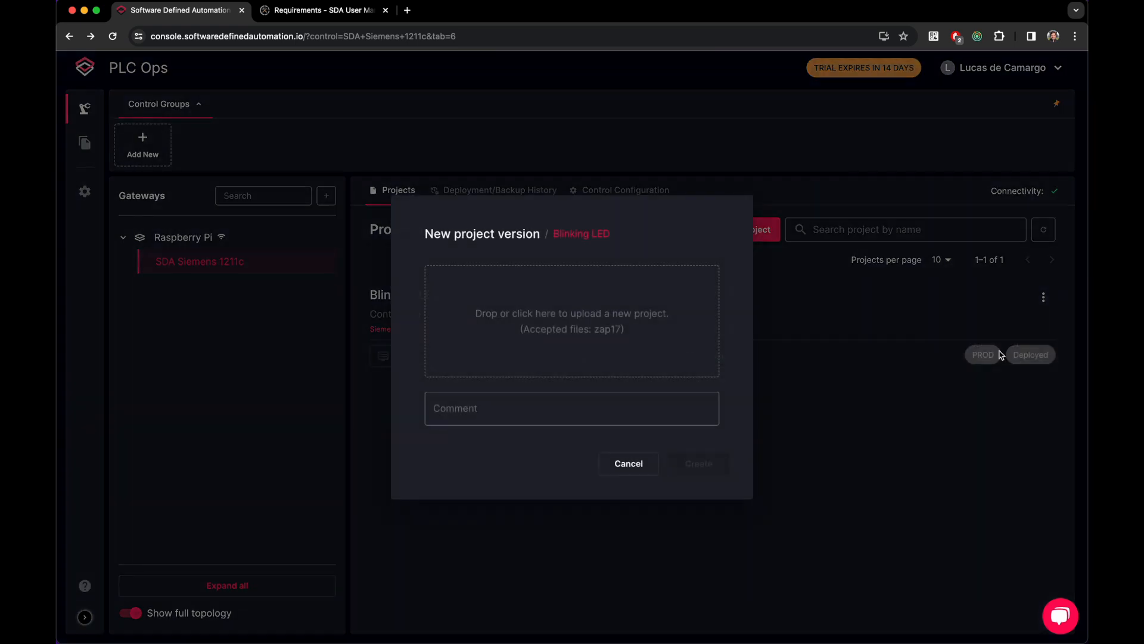
pyautogui.click(608, 334)
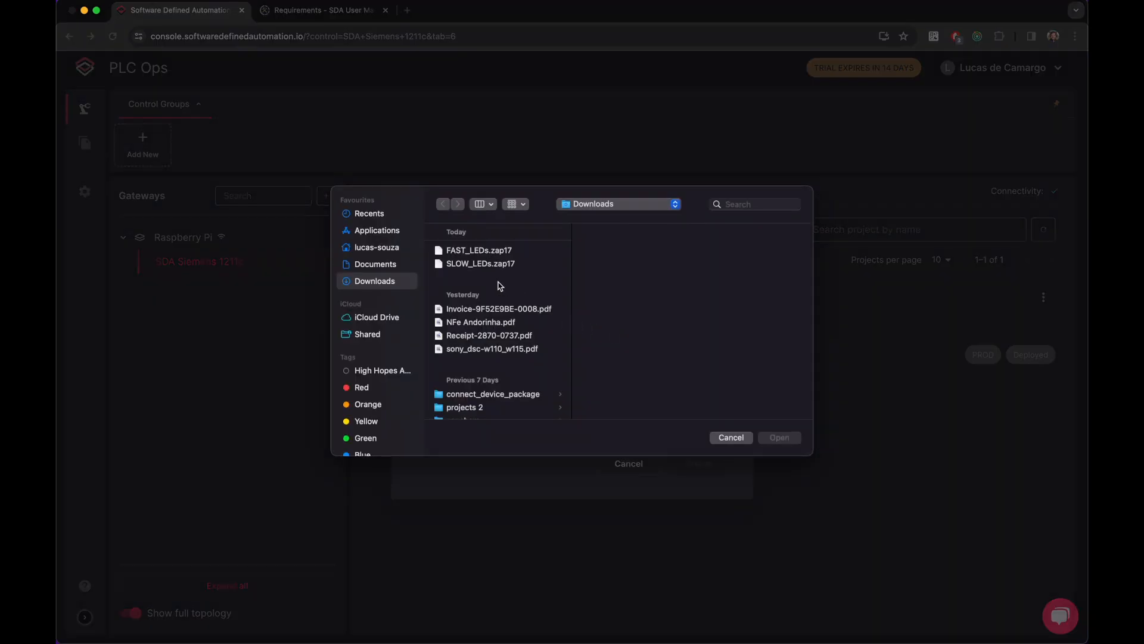
pyautogui.click(477, 251)
pyautogui.doubleClick(477, 252)
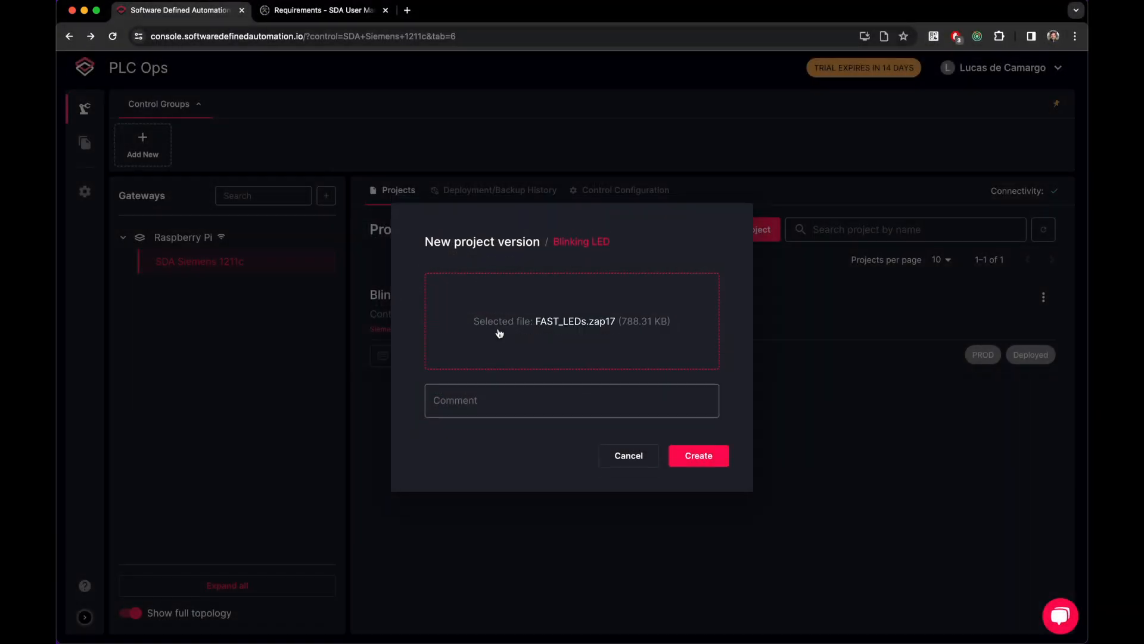
pyautogui.click(533, 403)
pyautogui.write('Increased b')
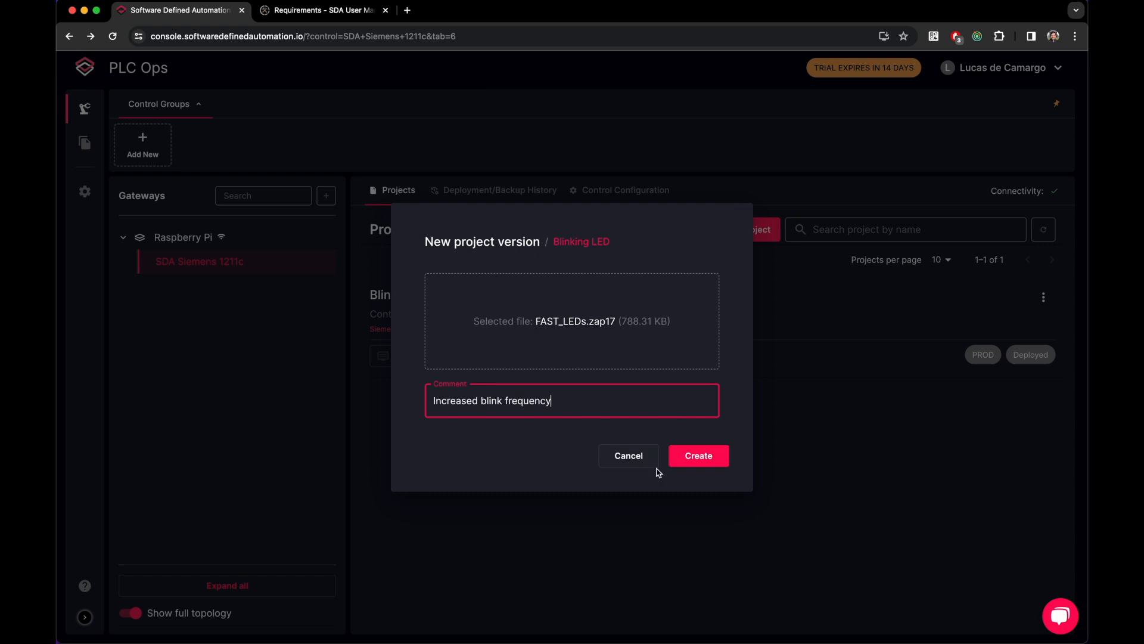
pyautogui.write('link frequency')
pyautogui.click(676, 458)
pyautogui.click(613, 355)
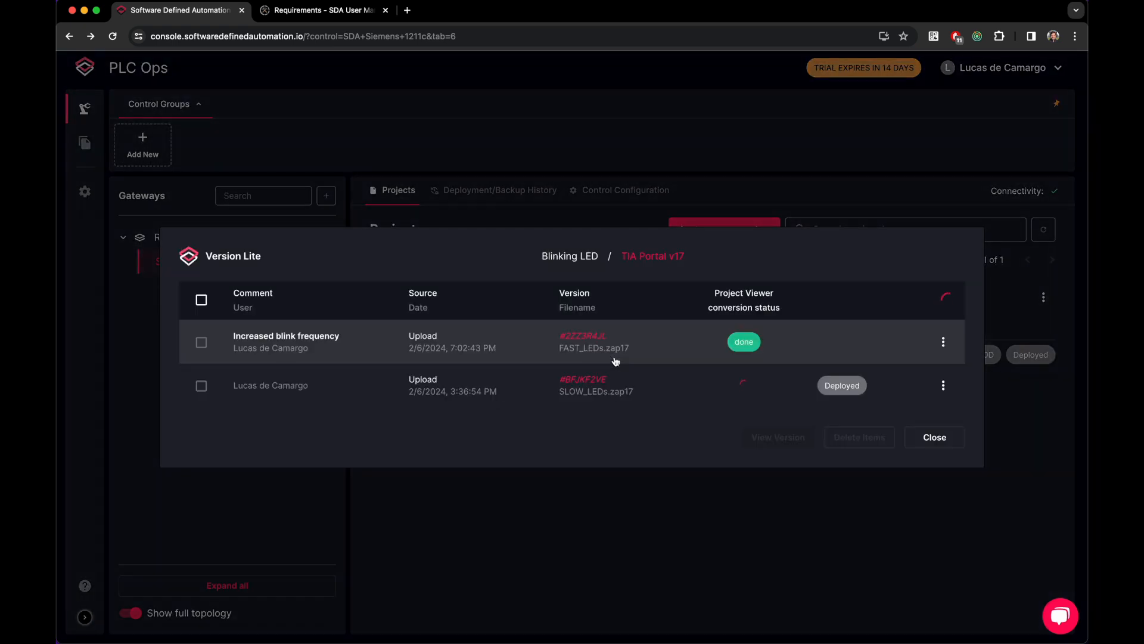
# Step: Deploy the FAST_LEDs 'Increased blink frequency' version with default Run Mode, SW + HW settings
pyautogui.click(943, 342)
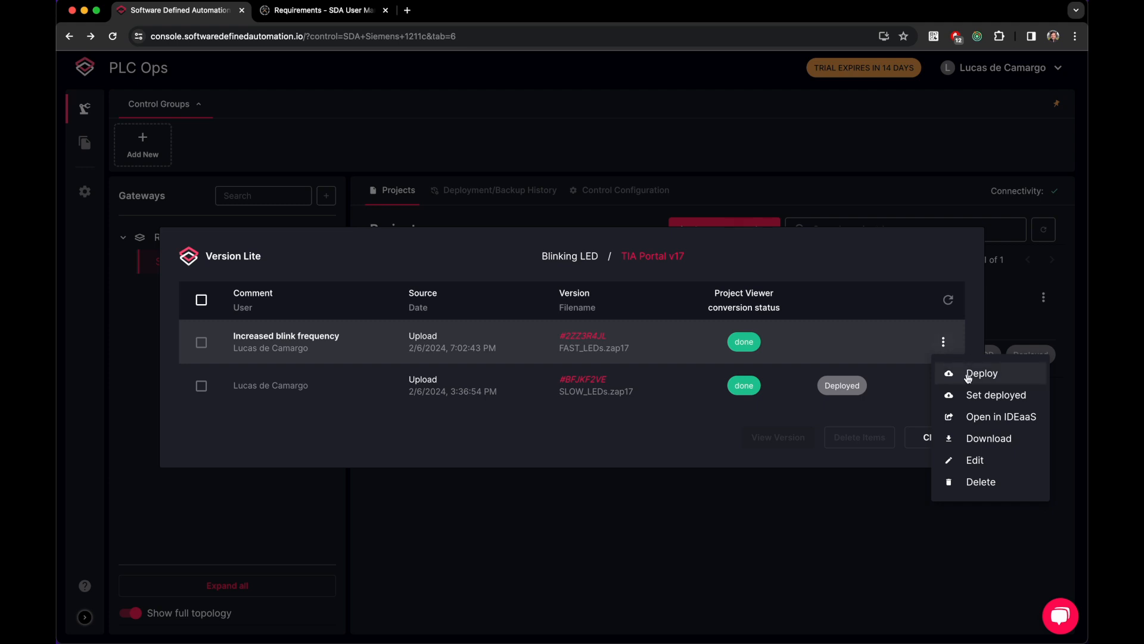
pyautogui.click(967, 376)
pyautogui.click(688, 477)
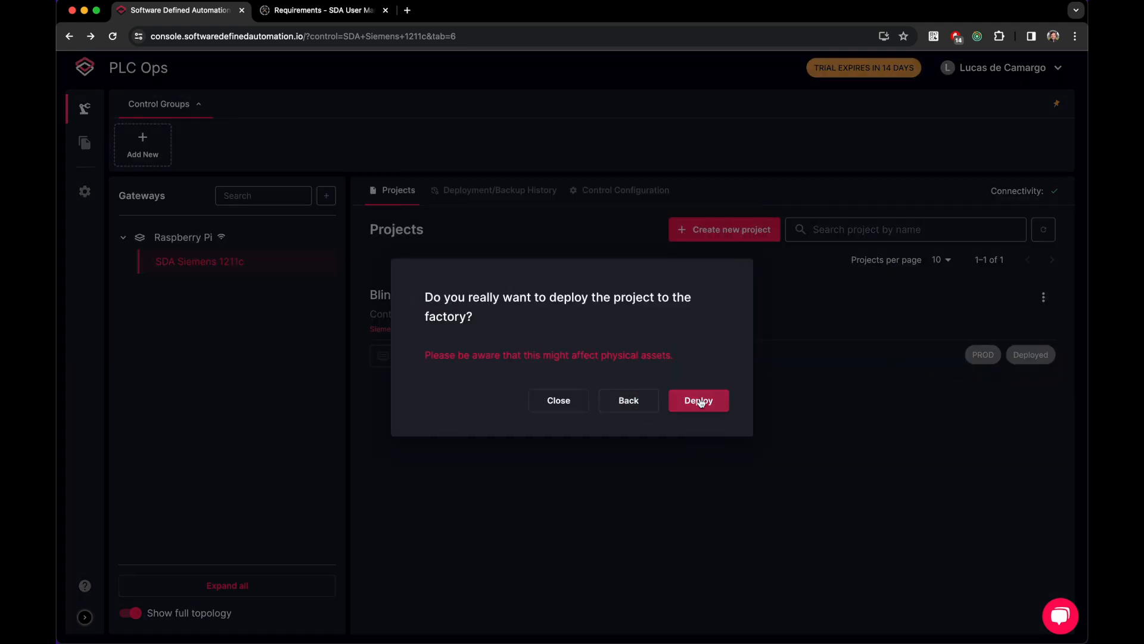
pyautogui.click(700, 402)
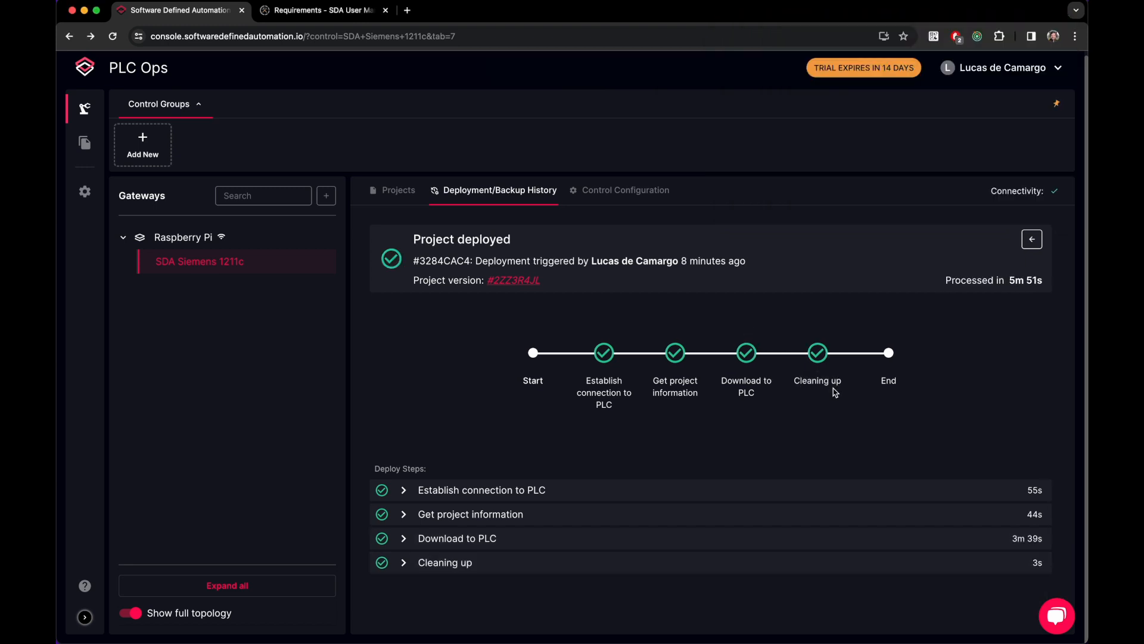
# Step: Go from the deployment history back to the Blinking LED versions and check FAST_LEDs.zap17 is Deployed
pyautogui.click(1032, 240)
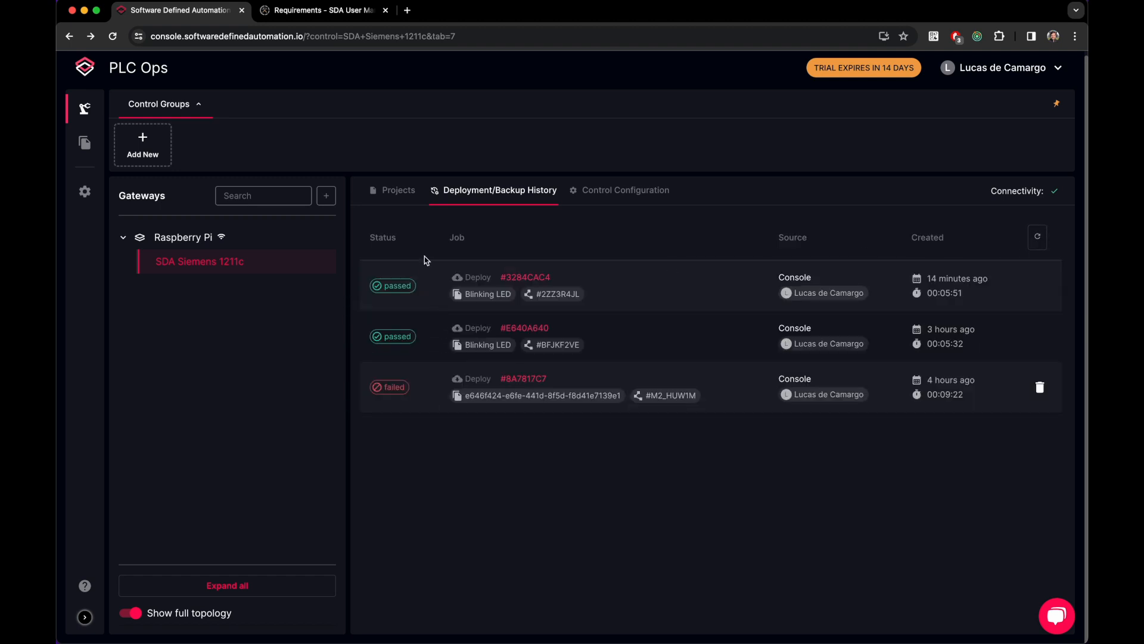
pyautogui.click(395, 190)
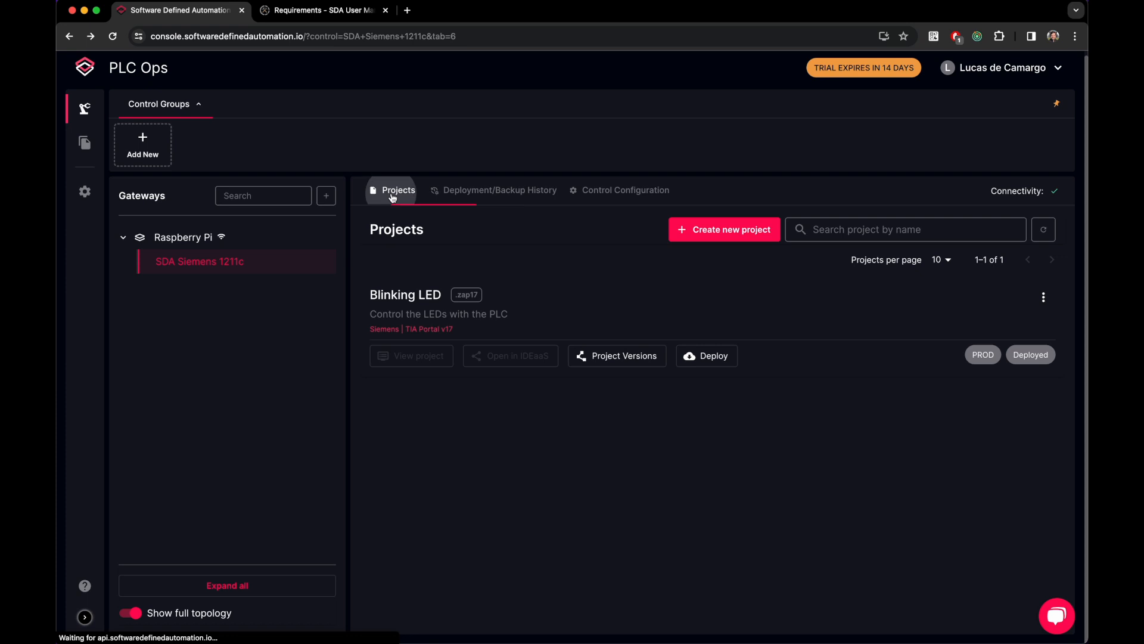
pyautogui.click(608, 356)
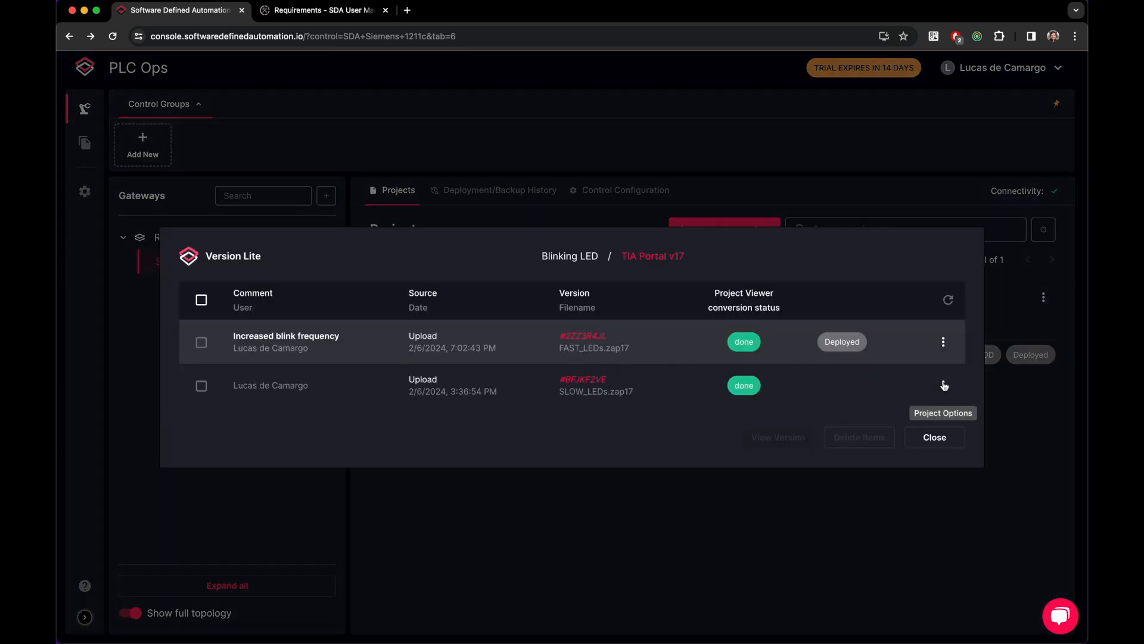
pyautogui.click(943, 385)
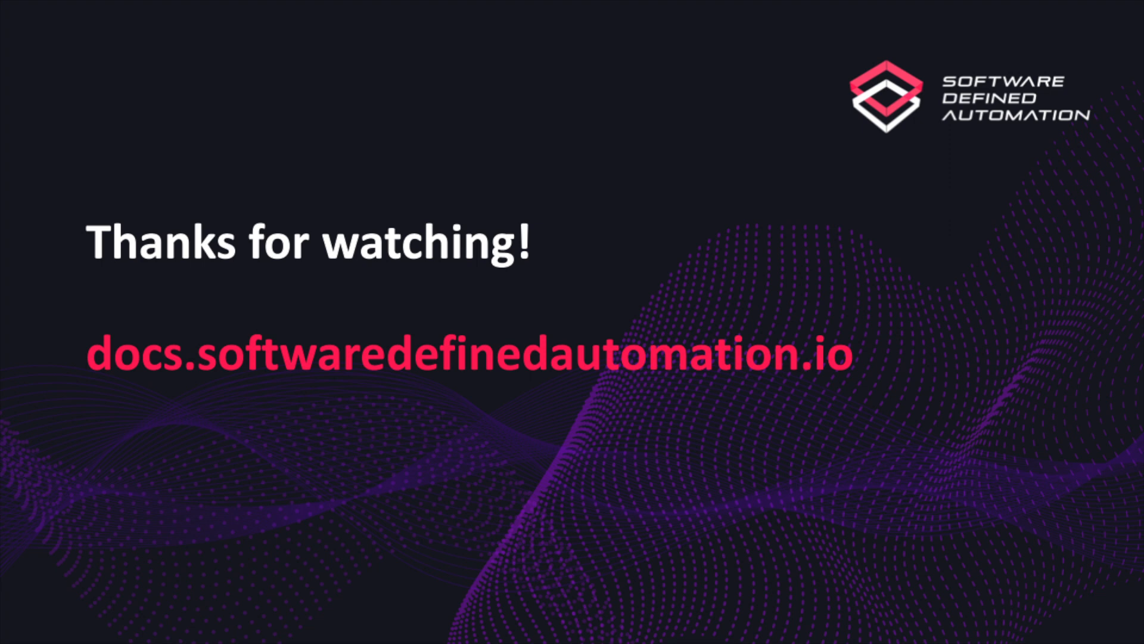